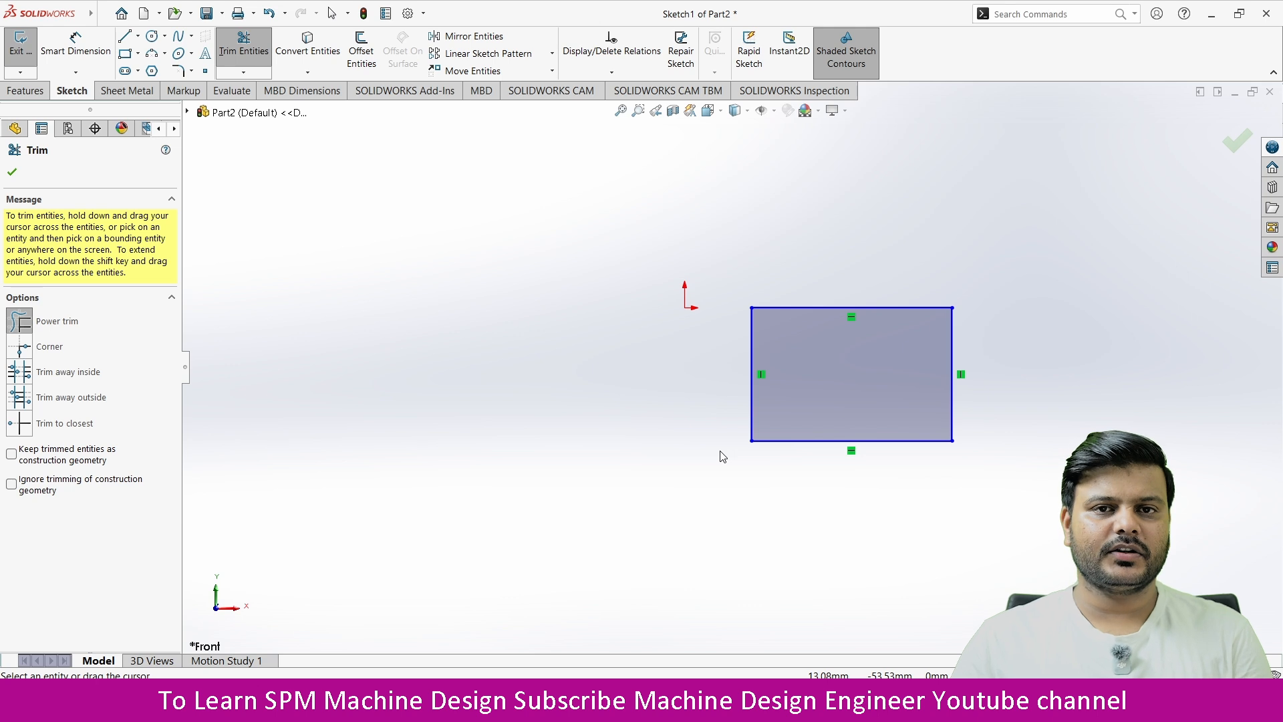
Step: Dimension the horizontal distance from the origin to the rectangle's left edge at 25 mm
click(75, 47)
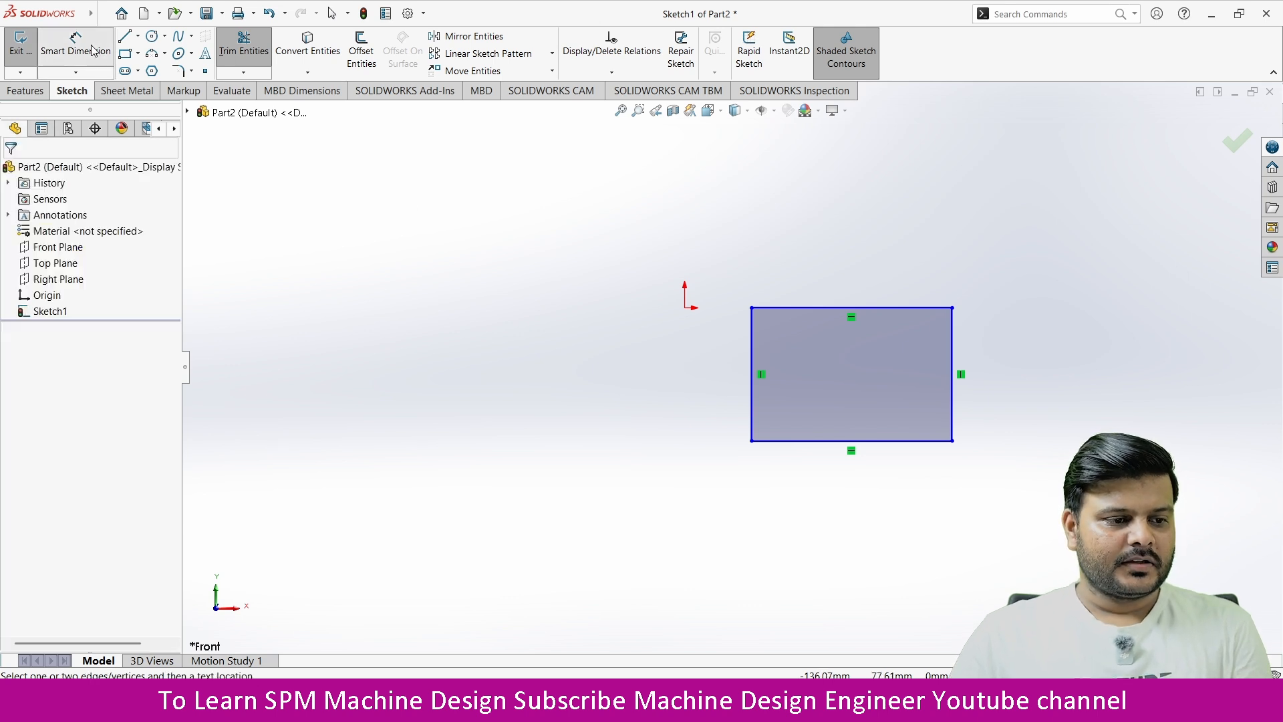
click(686, 309)
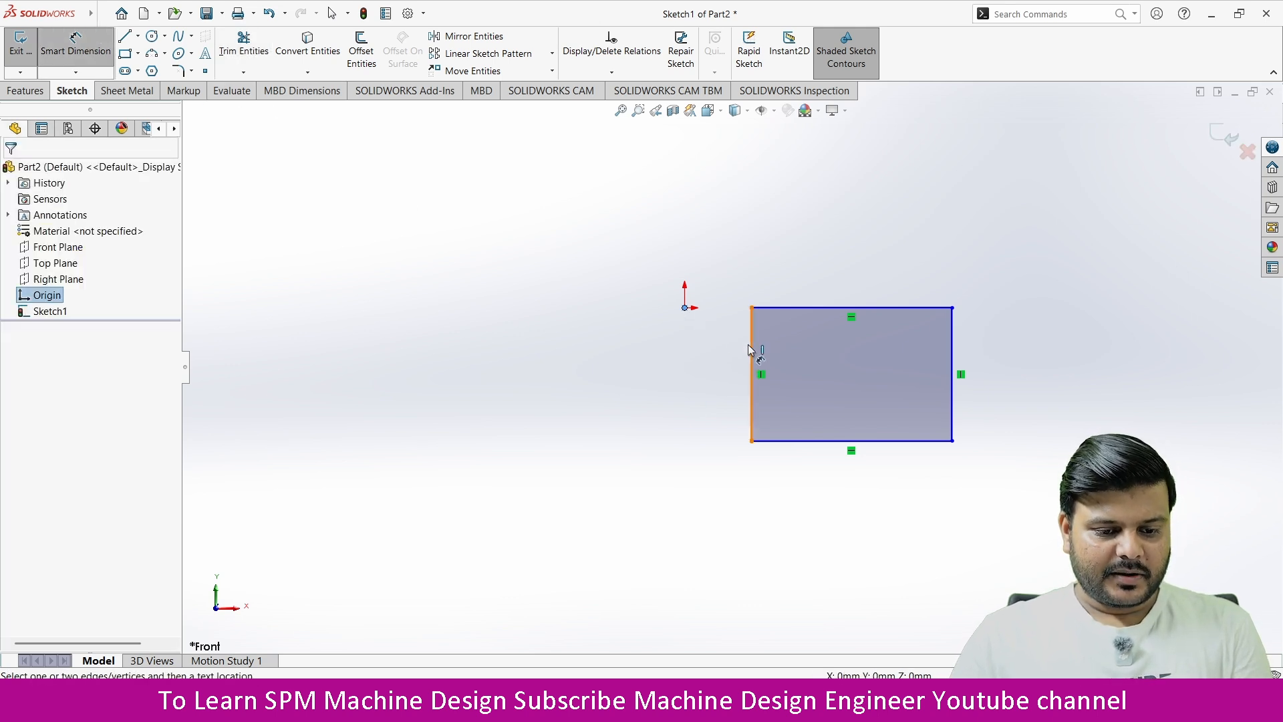
click(750, 348)
click(719, 230)
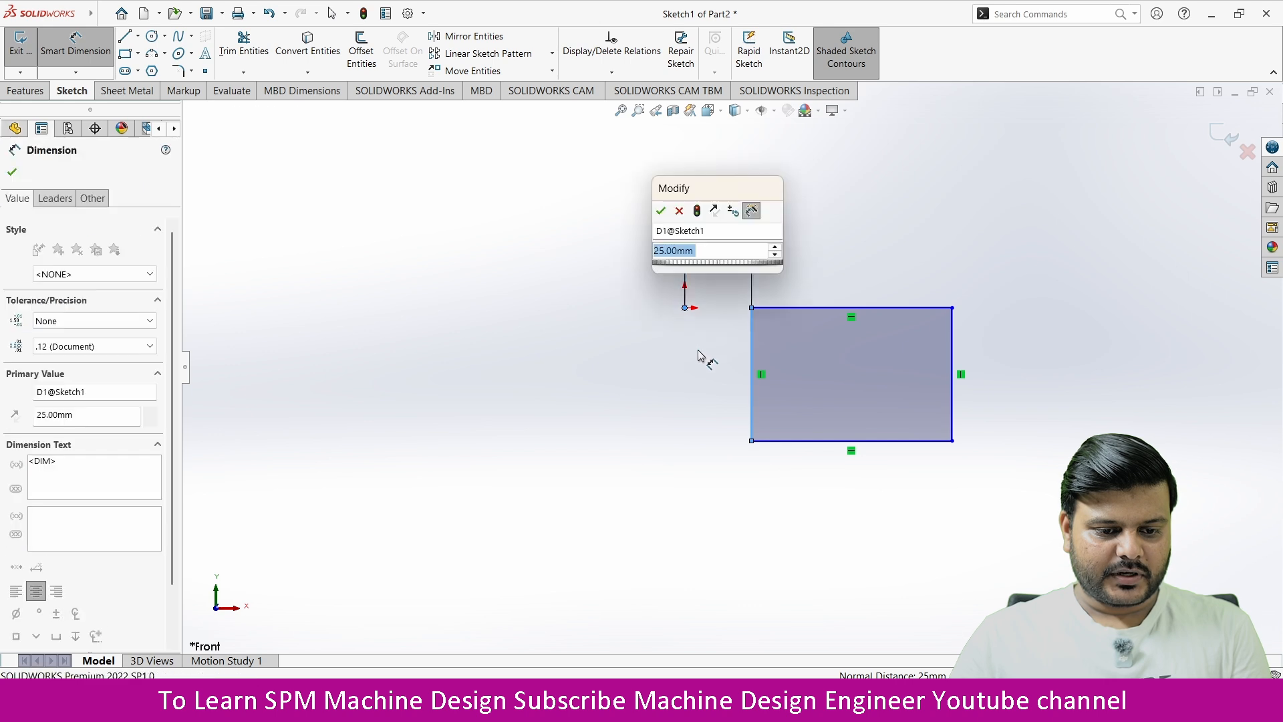
right_click(686, 308)
click(649, 363)
key(Escape)
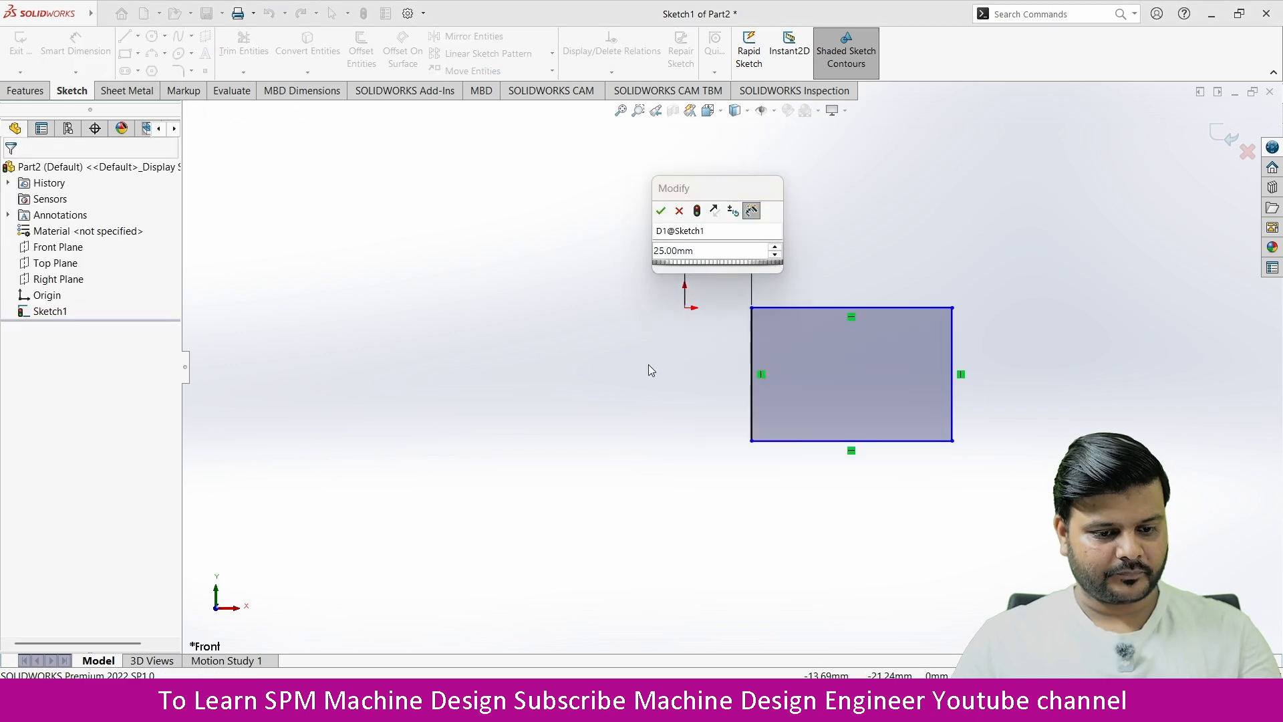
click(737, 355)
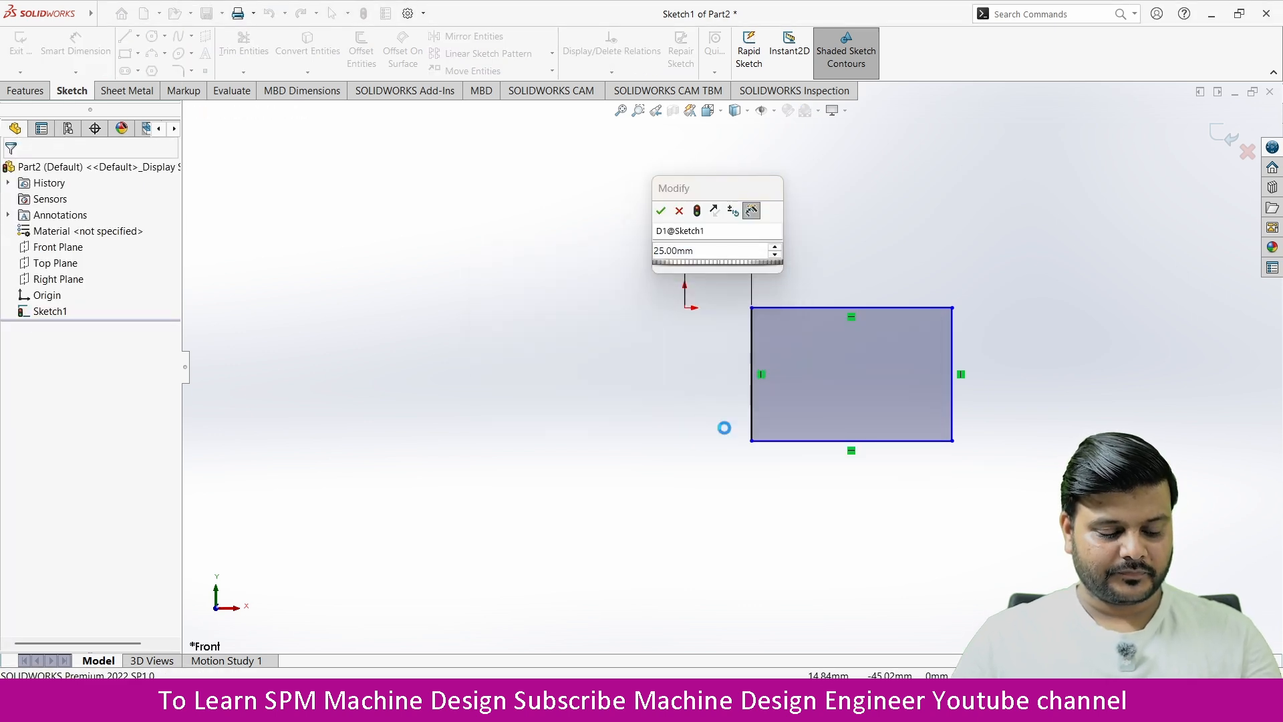
click(747, 351)
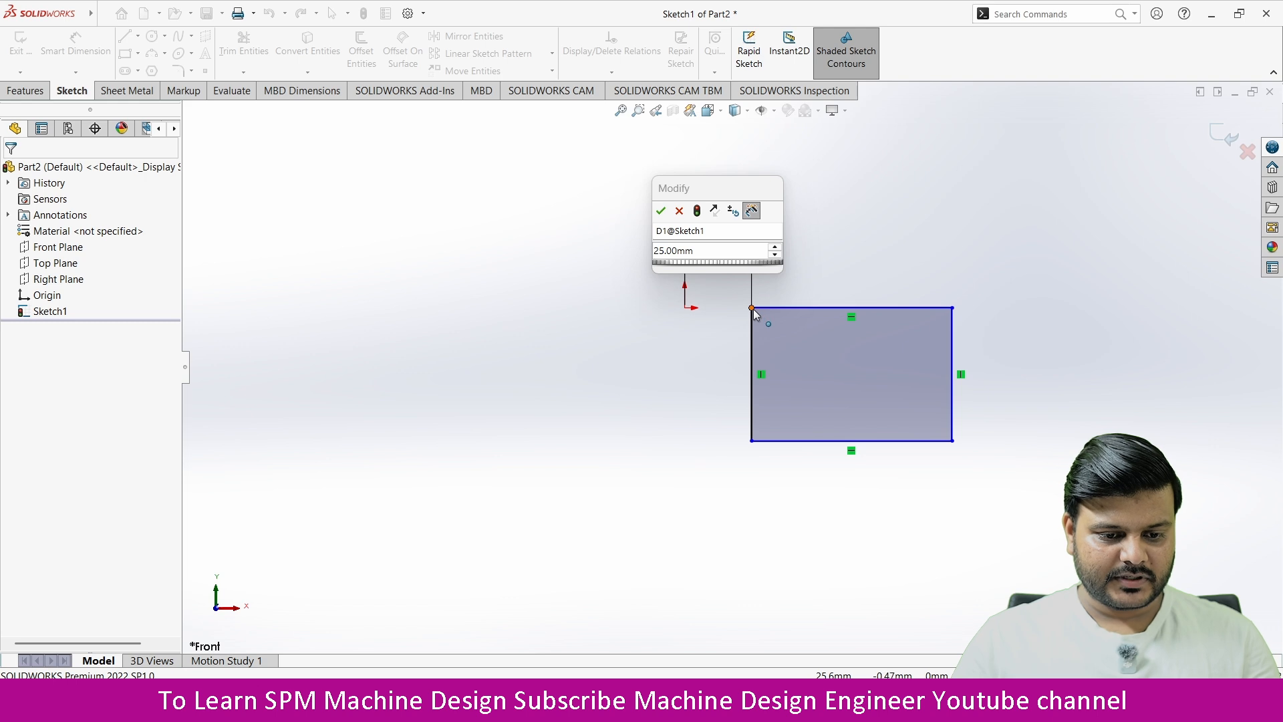
click(753, 309)
click(684, 307)
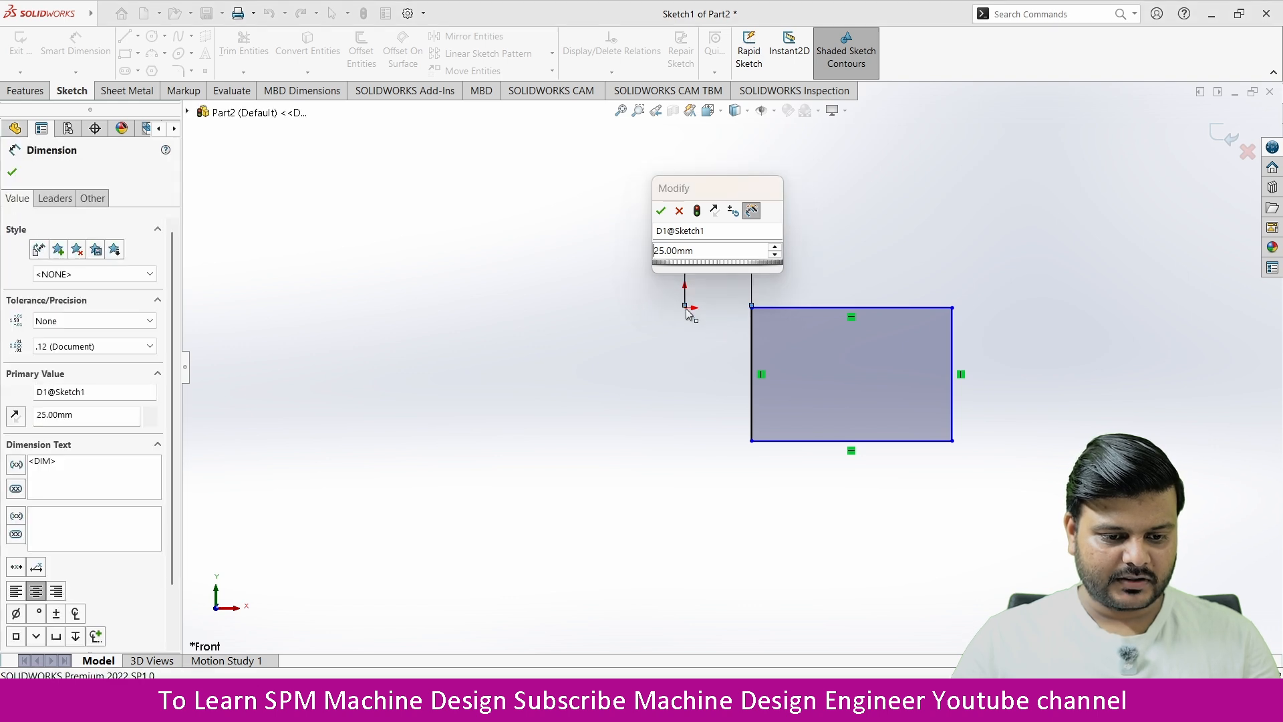
key(Return)
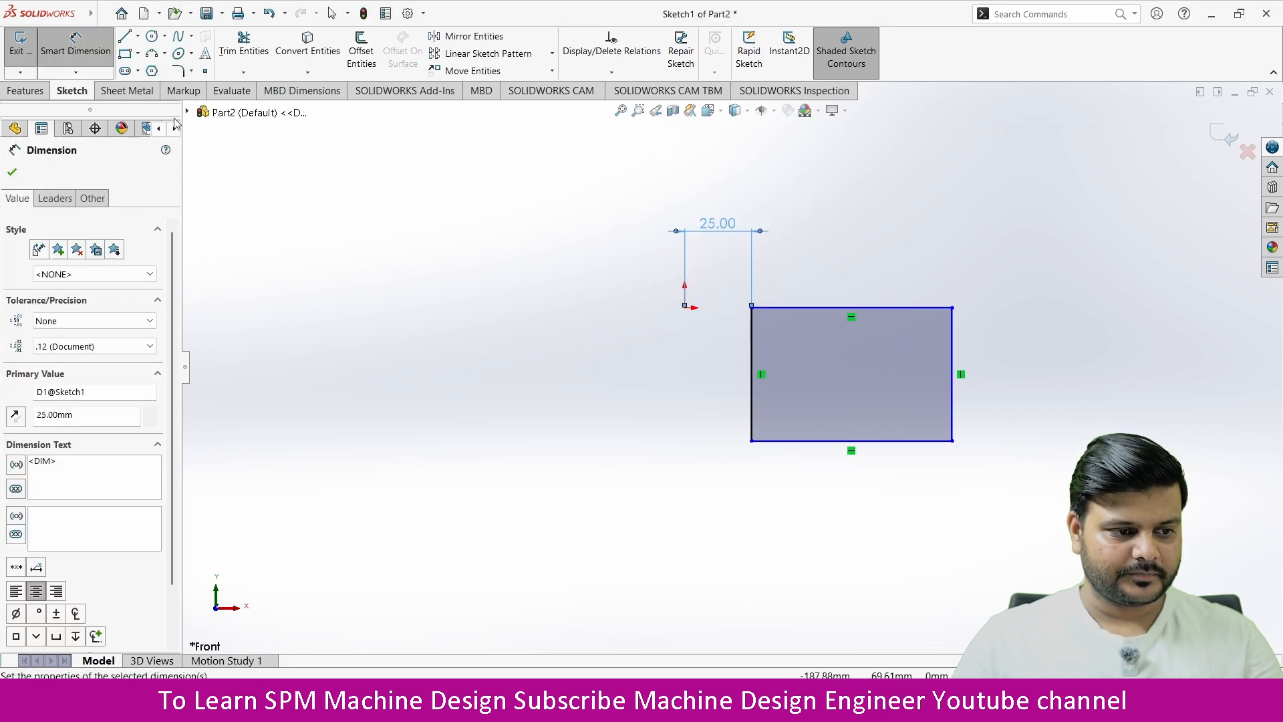
click(12, 173)
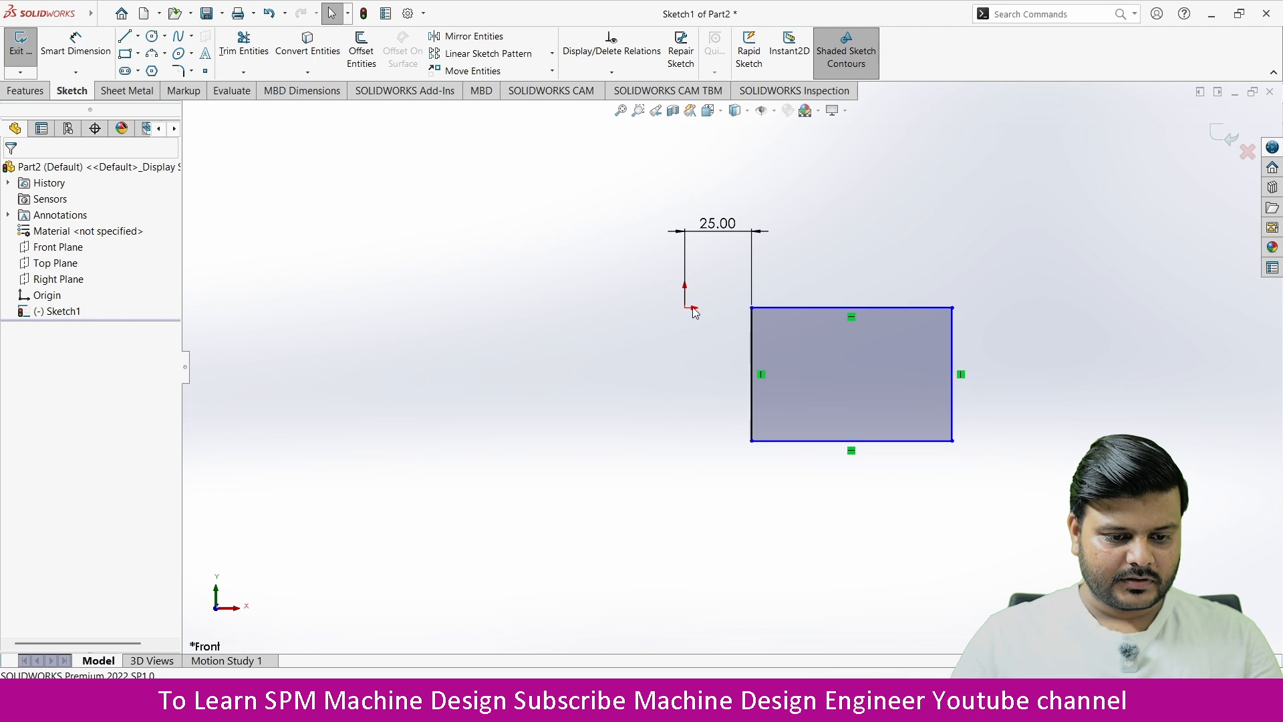
Step: Add a Horizontal relation between the origin and the rectangle's upper-left corner
click(752, 308)
click(797, 263)
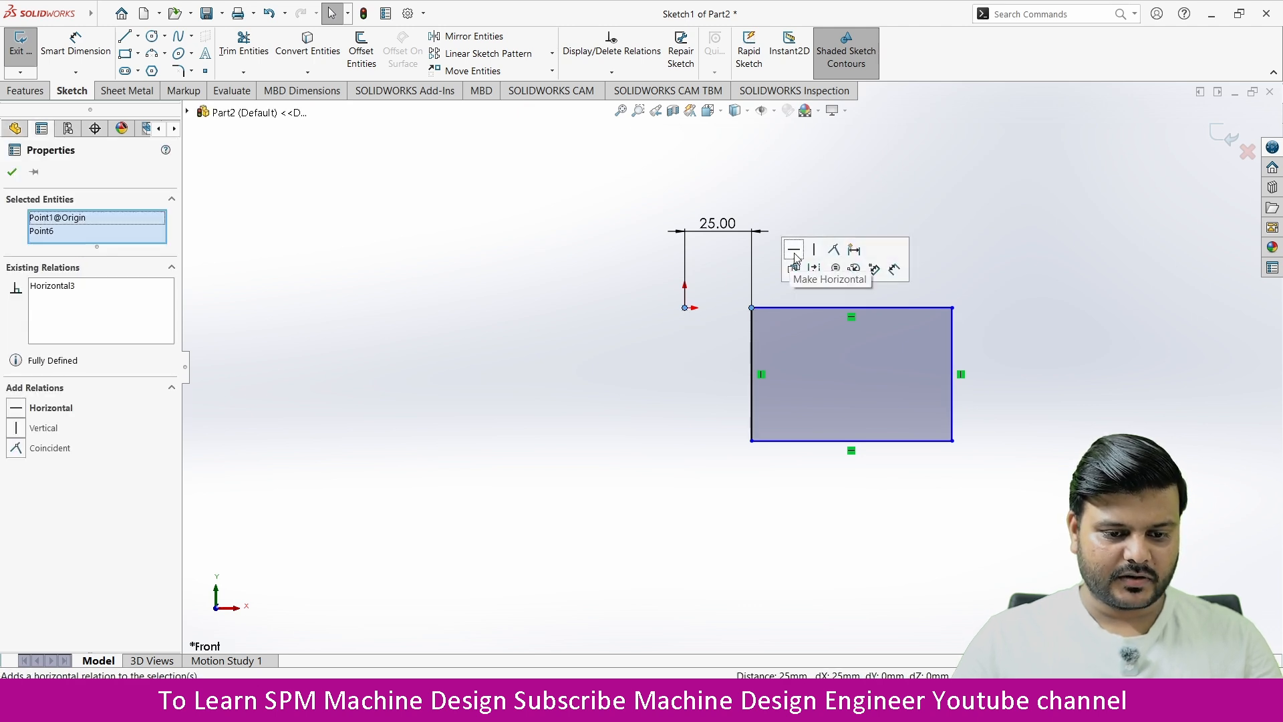
click(687, 422)
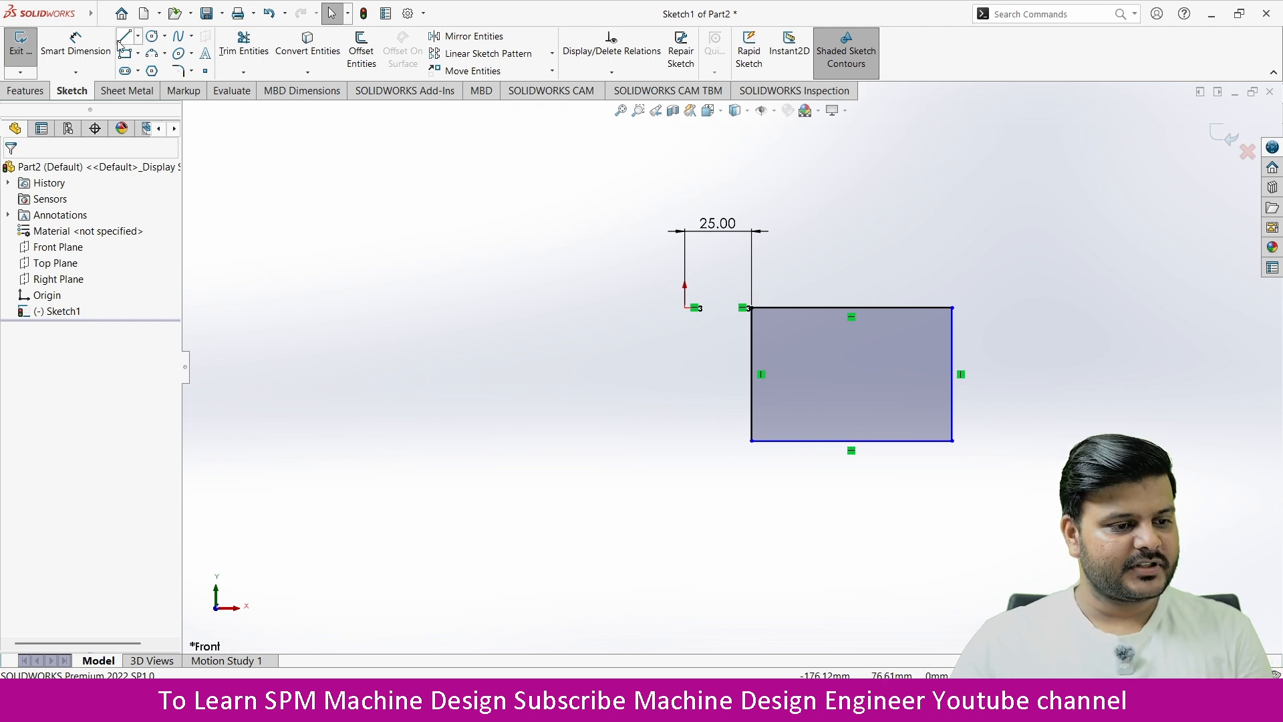
Step: Dimension the rectangle's top edge at 75 mm and its height at 50 mm
click(85, 44)
click(850, 309)
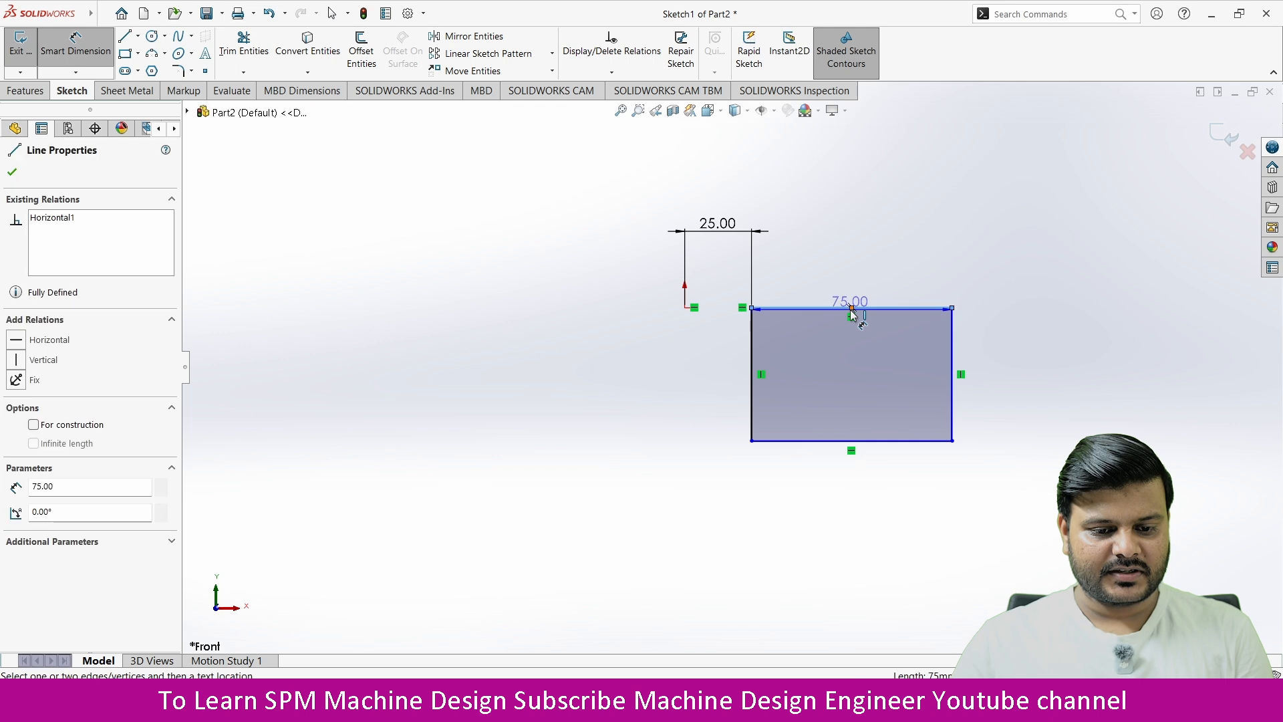
click(844, 239)
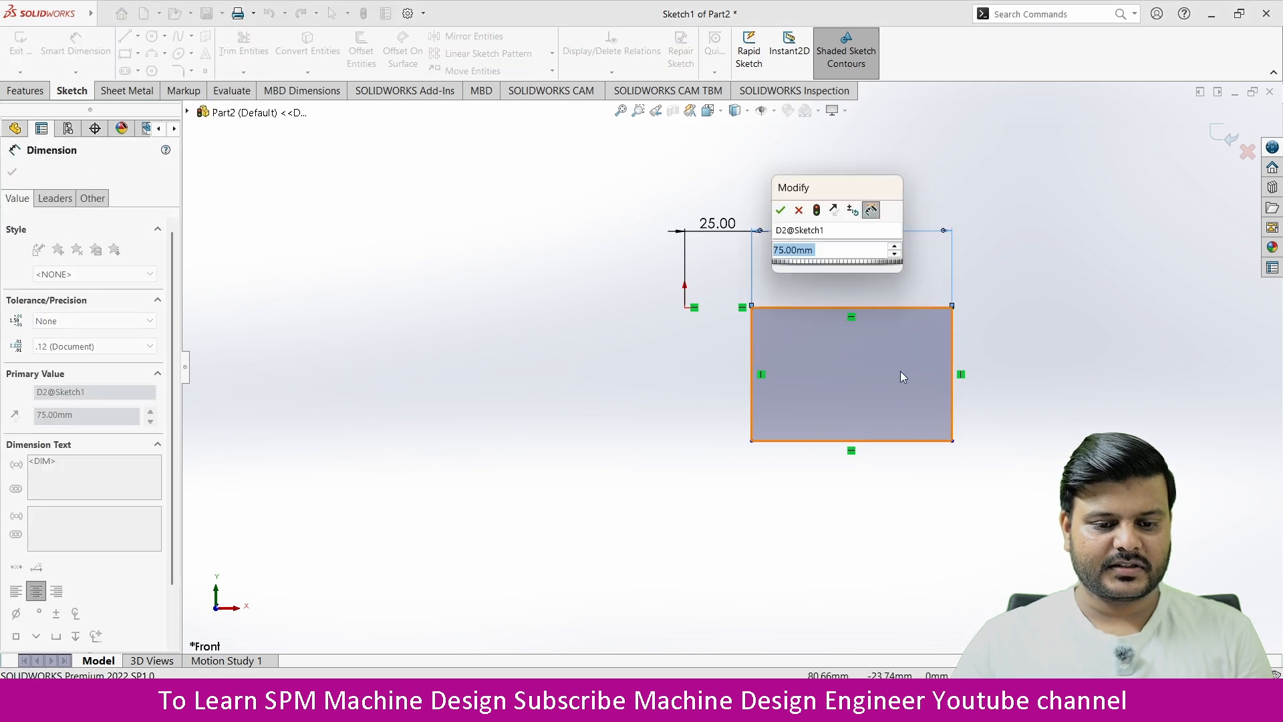
key(Return)
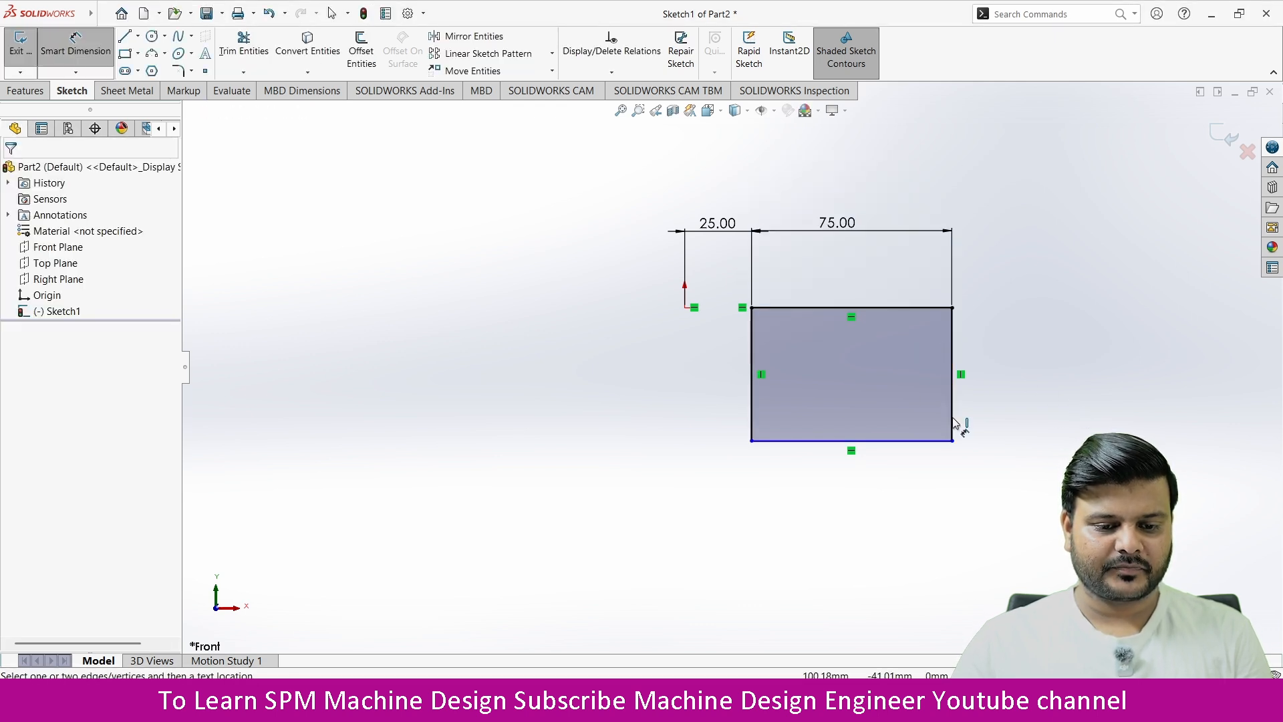
click(882, 309)
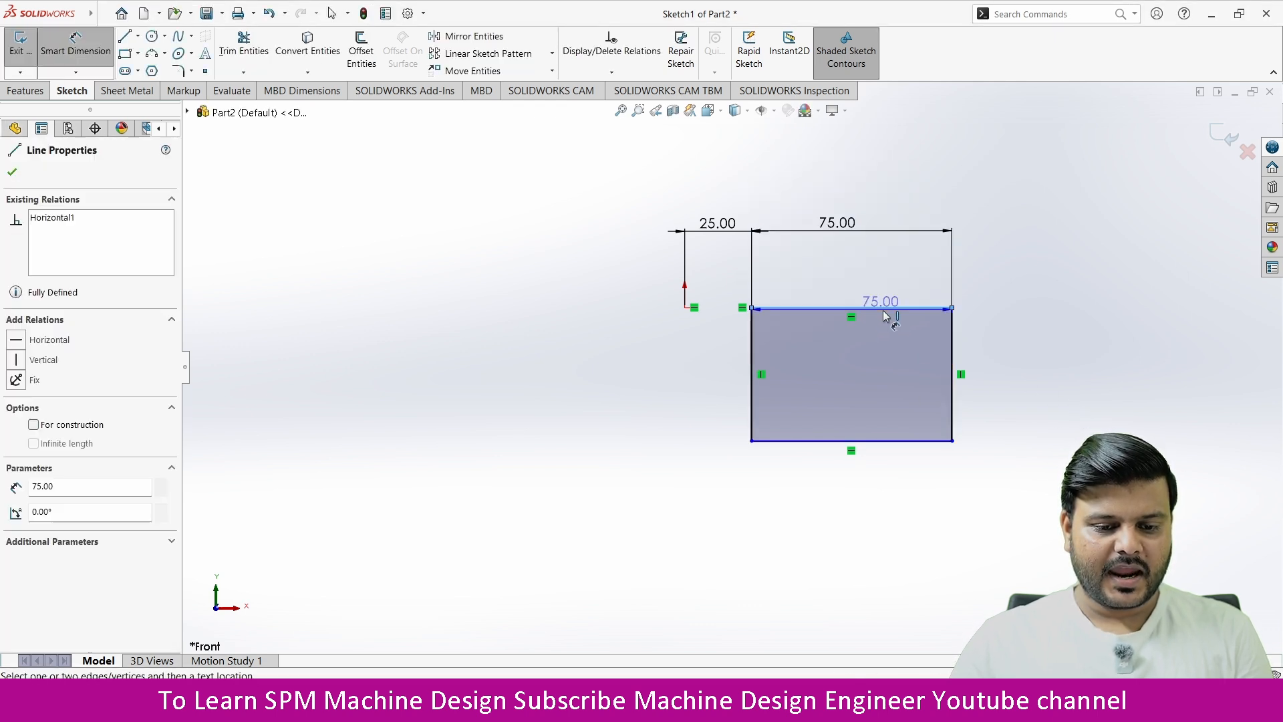
click(876, 441)
click(1006, 391)
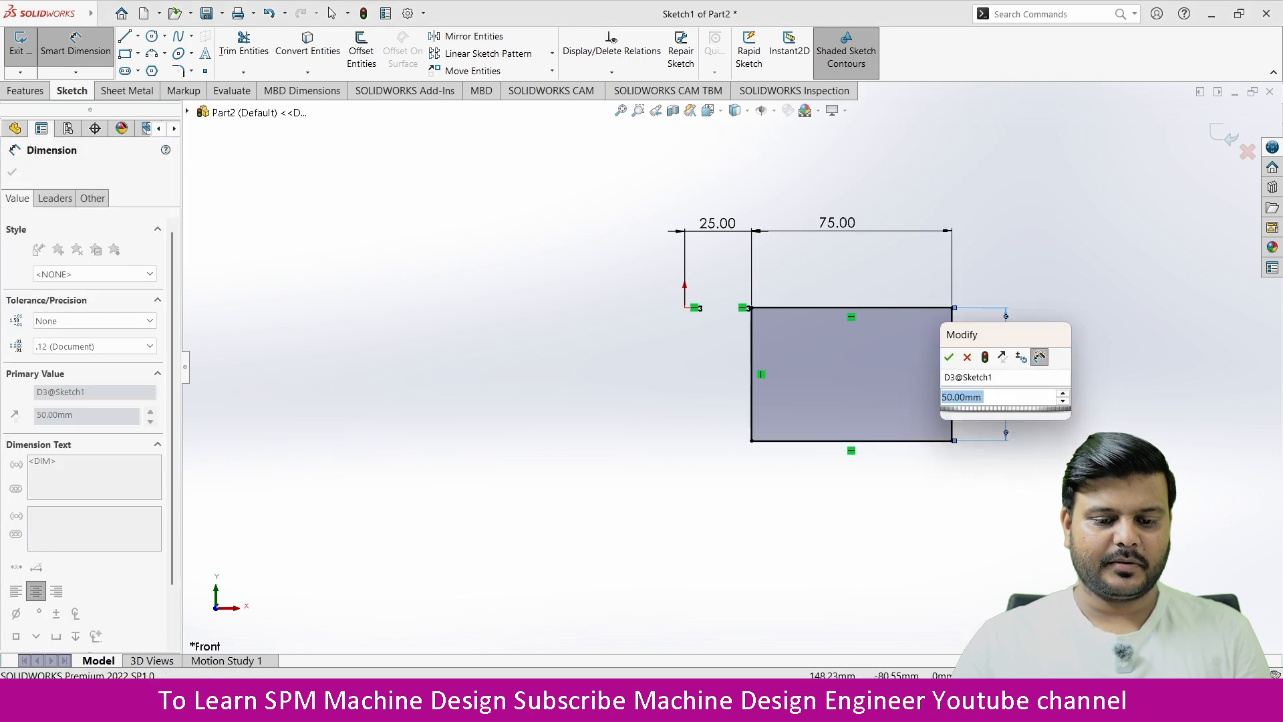
key(Return)
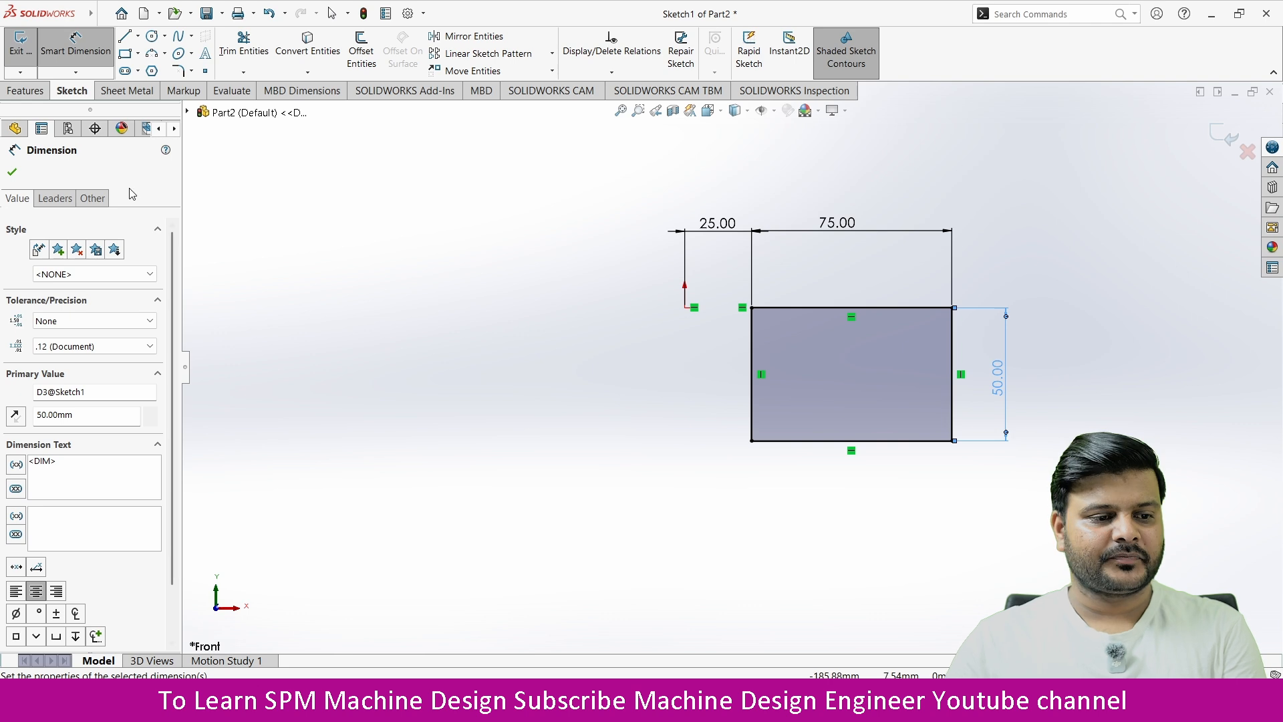
Step: Sketch a vertical line about 50 mm long from the origin down to the level of the rectangle's bottom edge
click(125, 38)
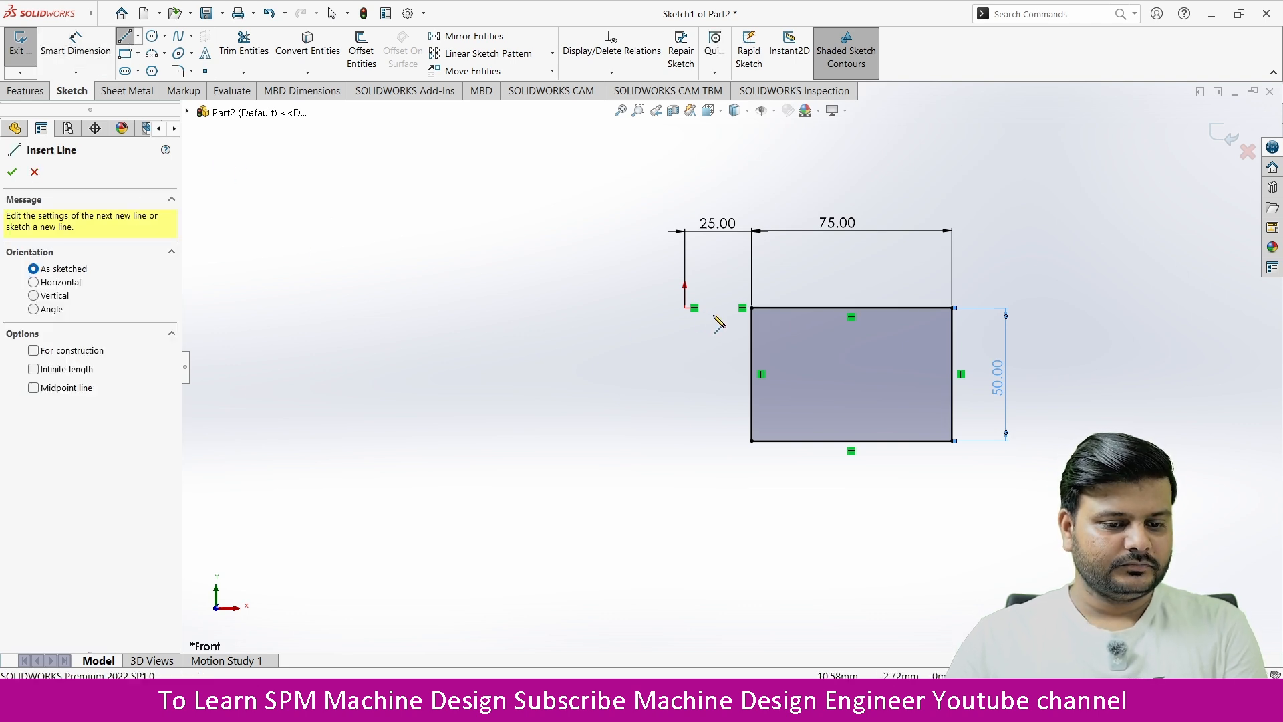
click(694, 308)
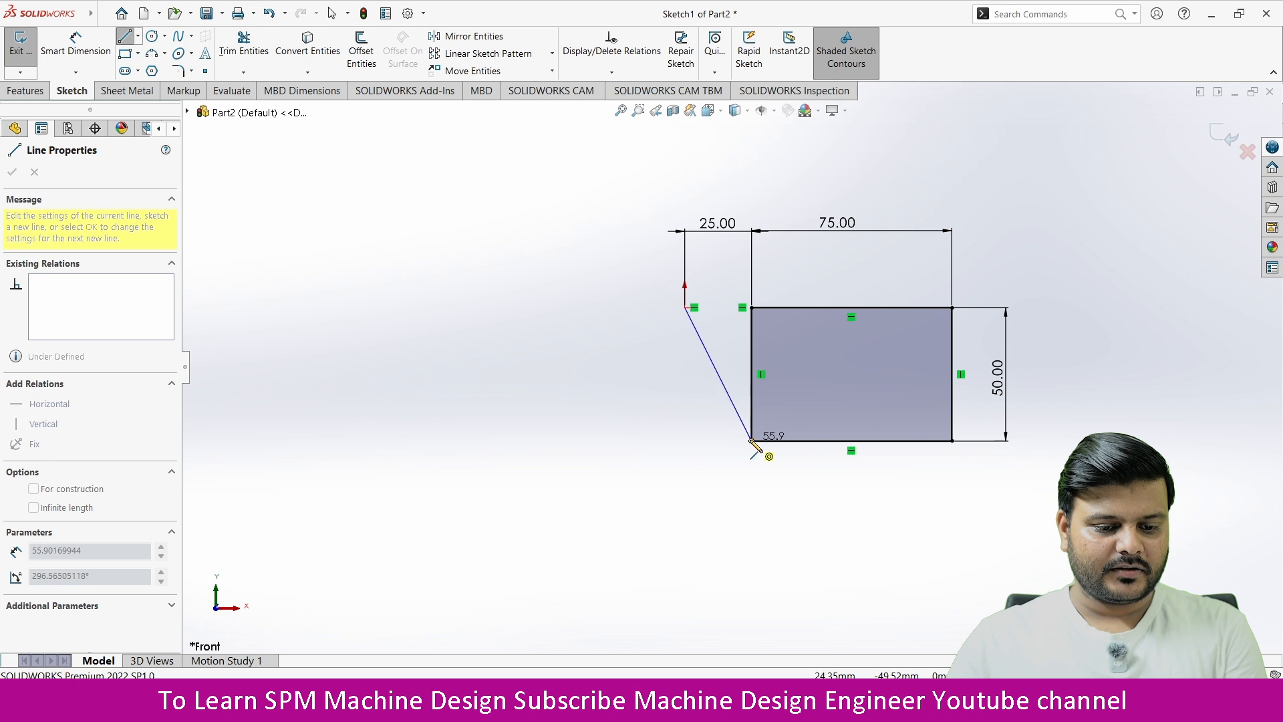
click(684, 440)
key(Escape)
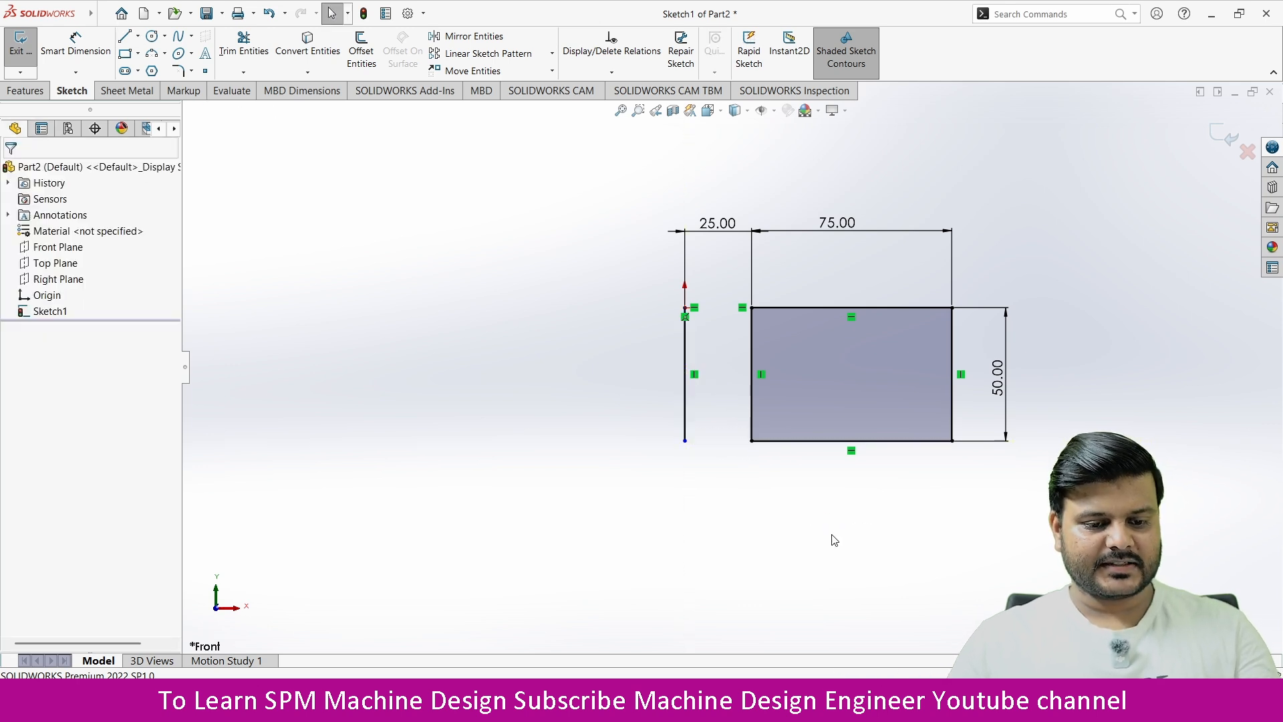
Step: Trim away the rectangle's left edge and extend its top and bottom edges to the vertical line at the origin
click(244, 45)
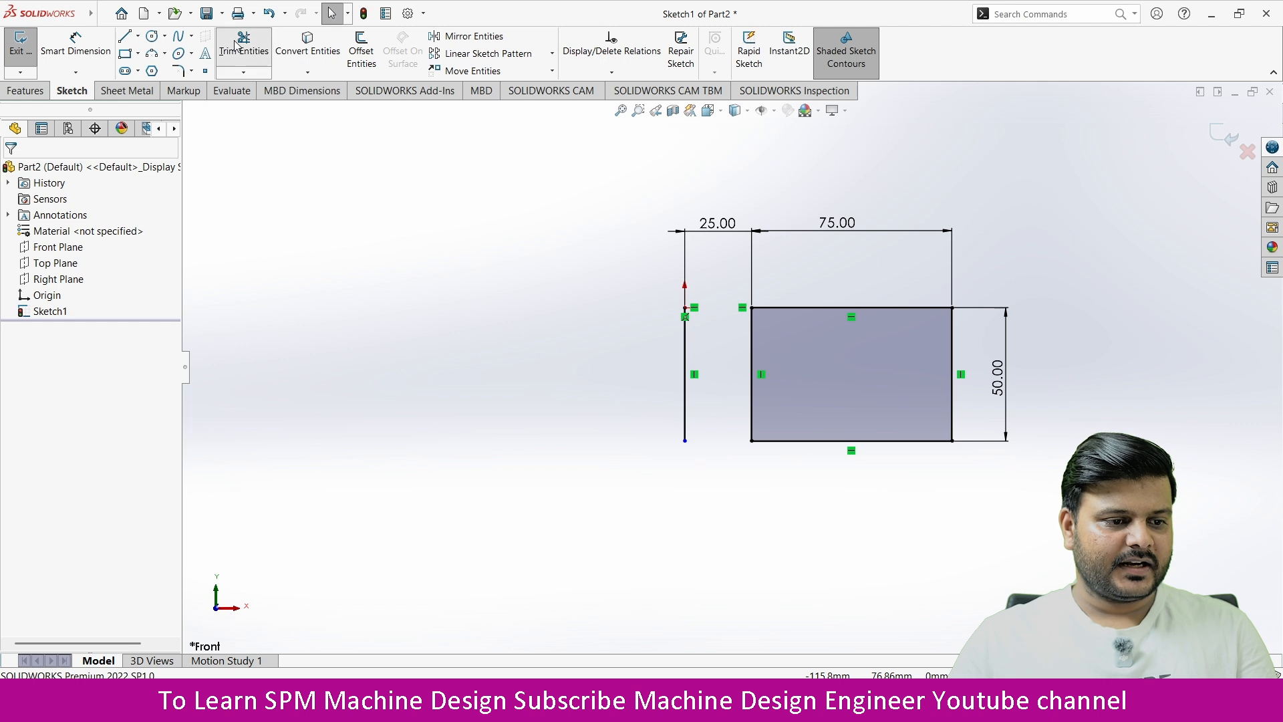
drag(732, 364, 766, 367)
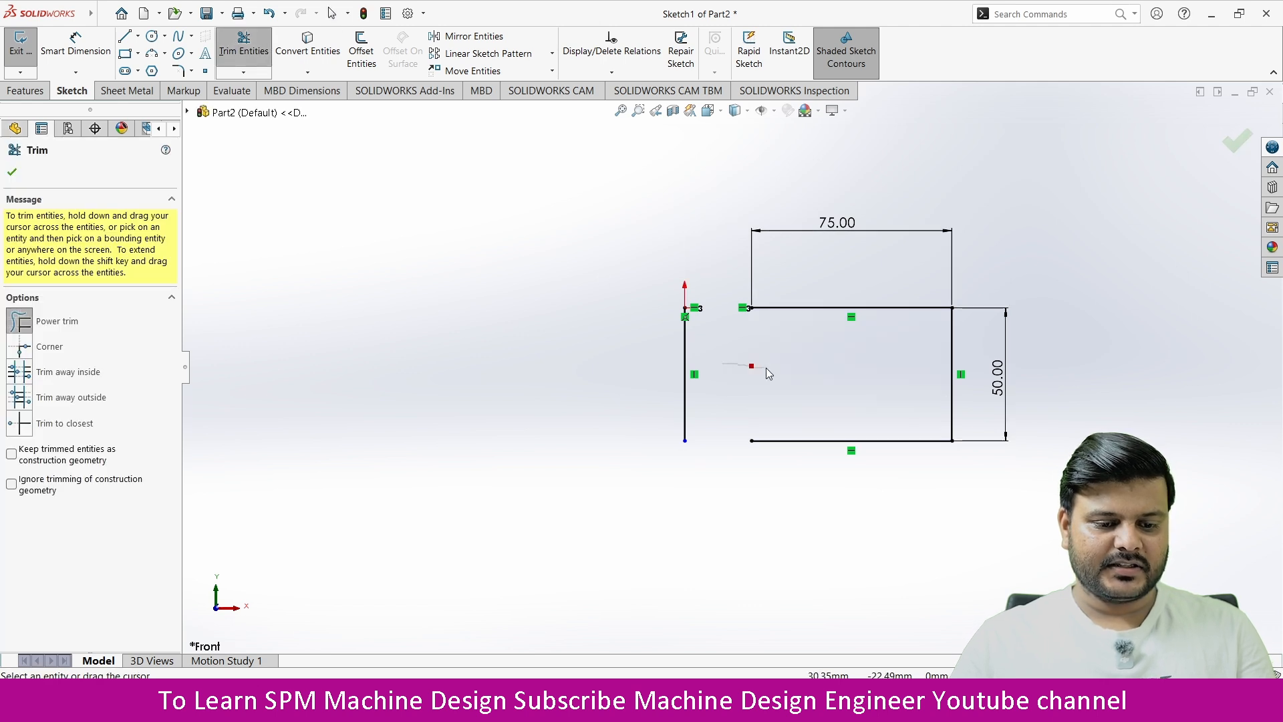
click(242, 74)
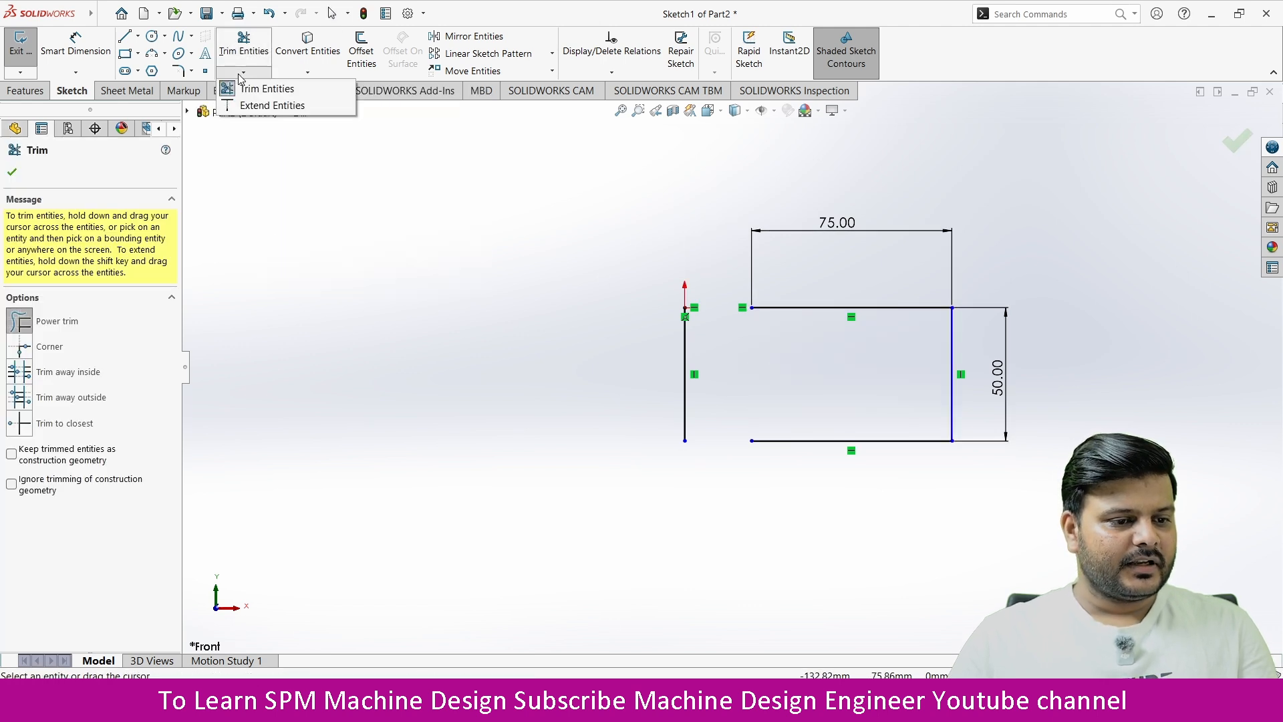
click(265, 106)
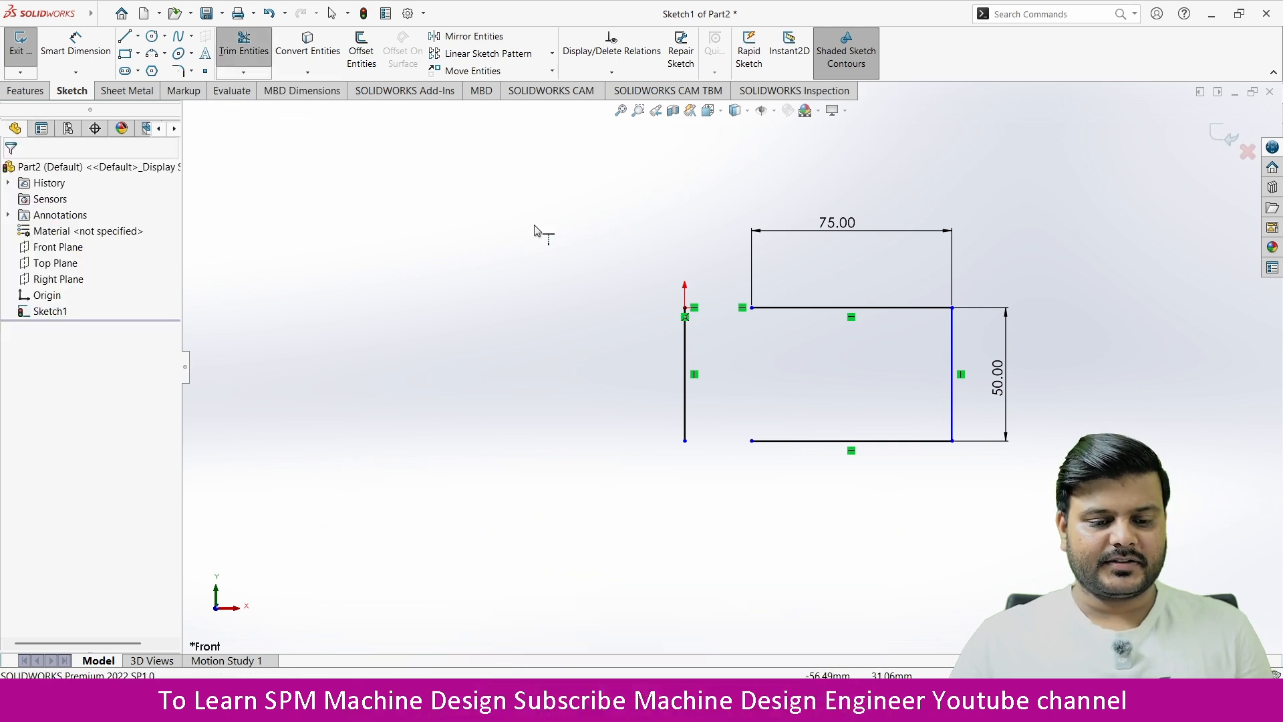
click(784, 308)
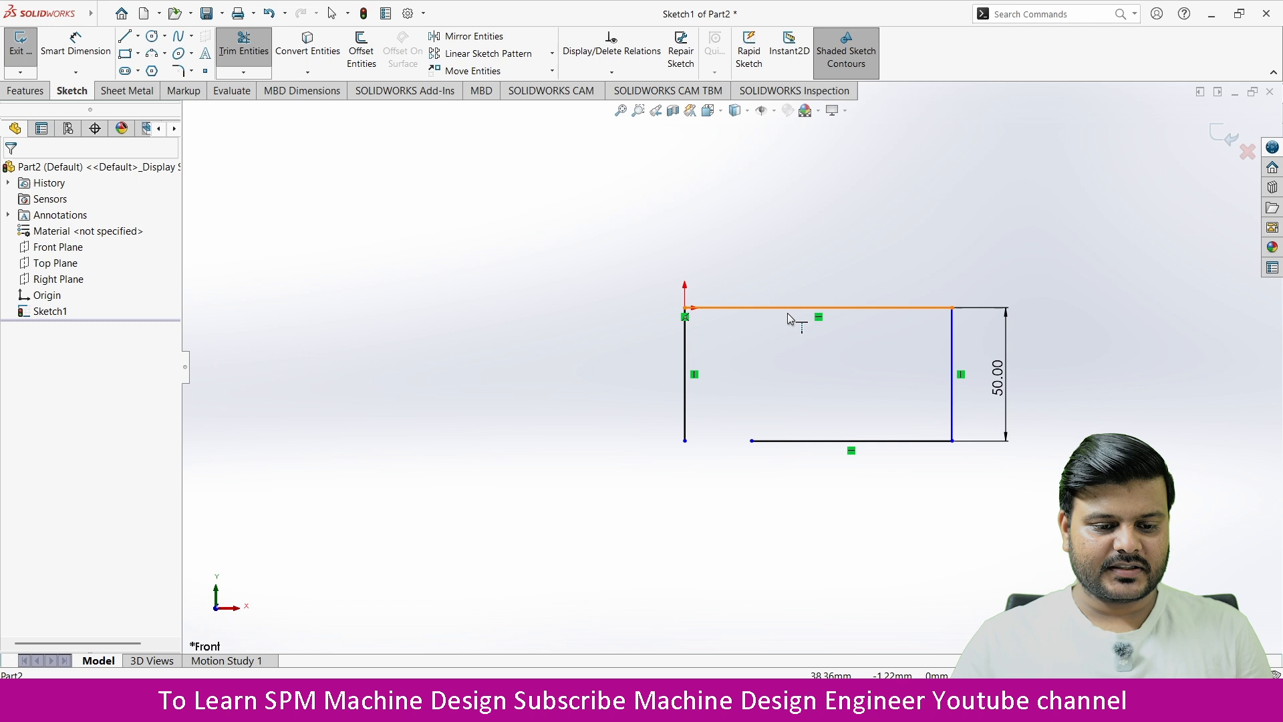
click(800, 443)
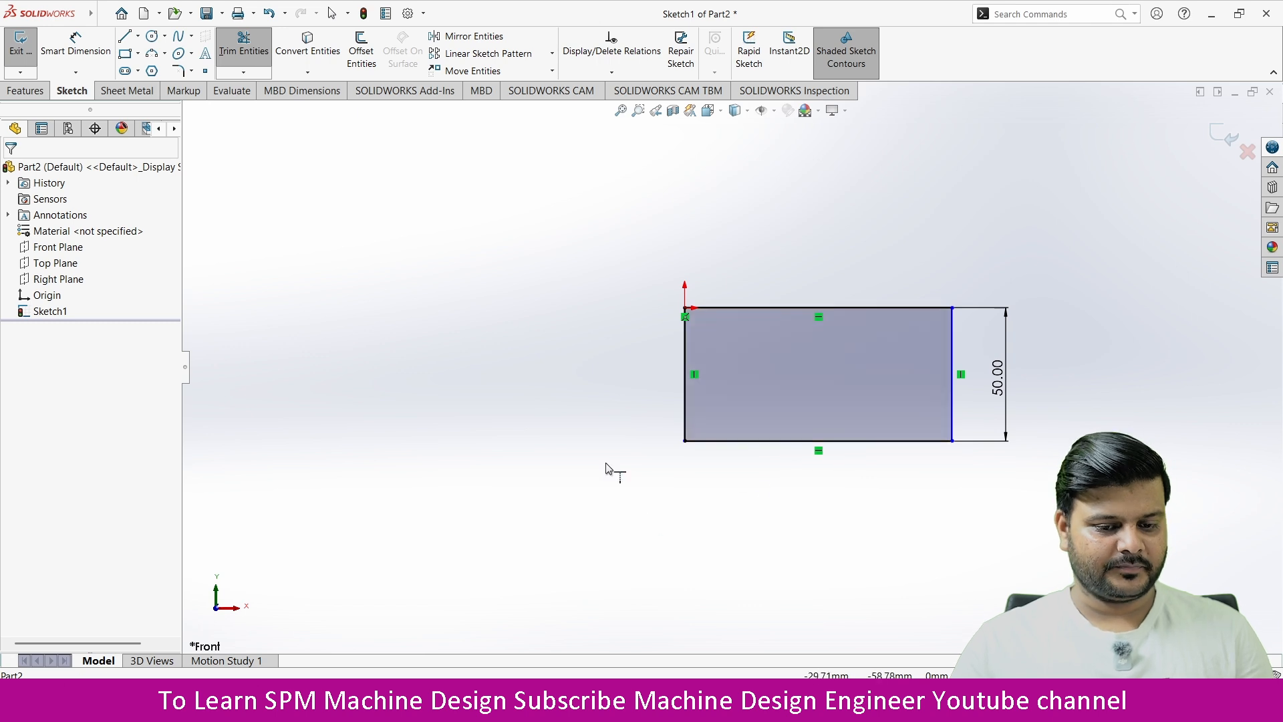
key(Escape)
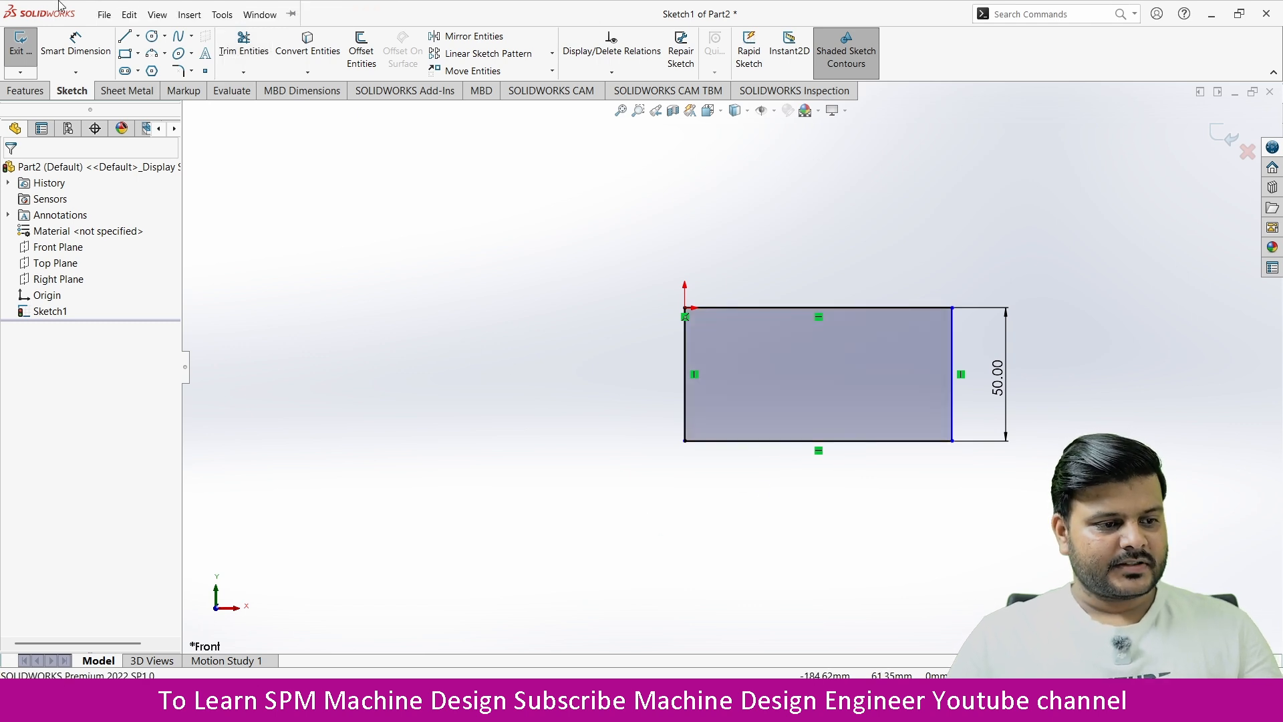
Step: Dimension the extended top edge of the rectangle at 100 mm
click(79, 56)
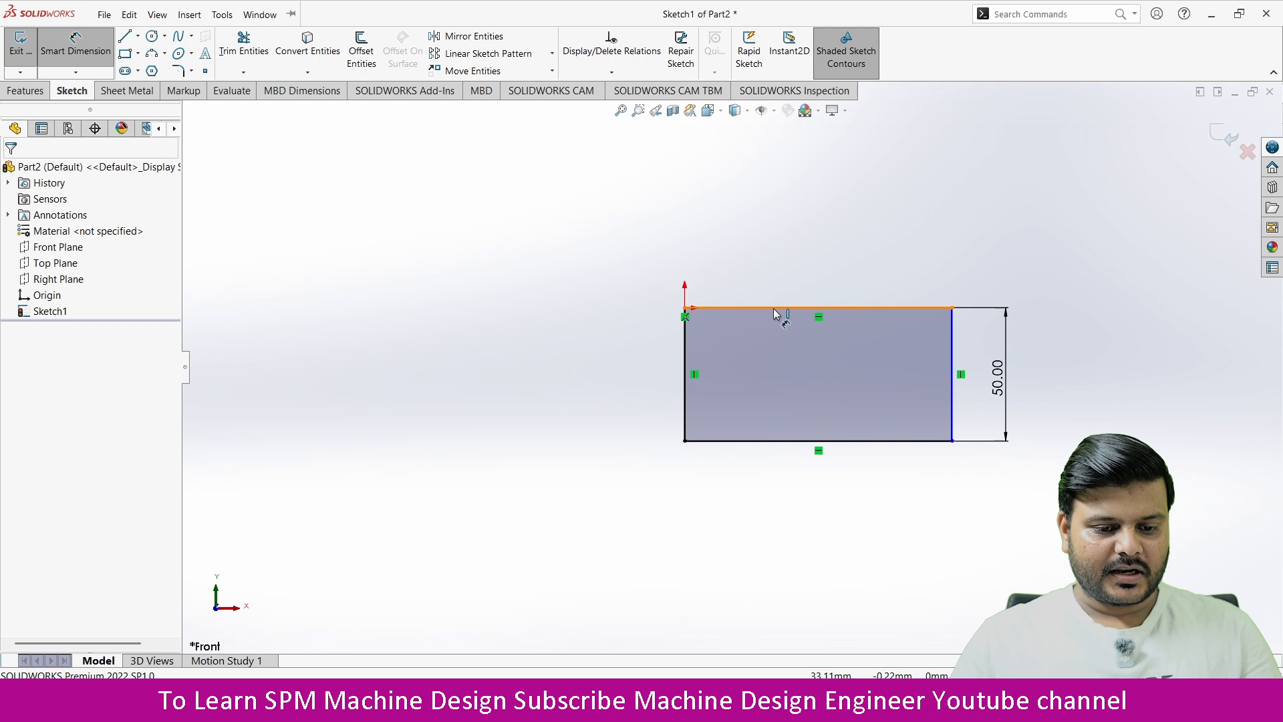
click(779, 309)
click(820, 262)
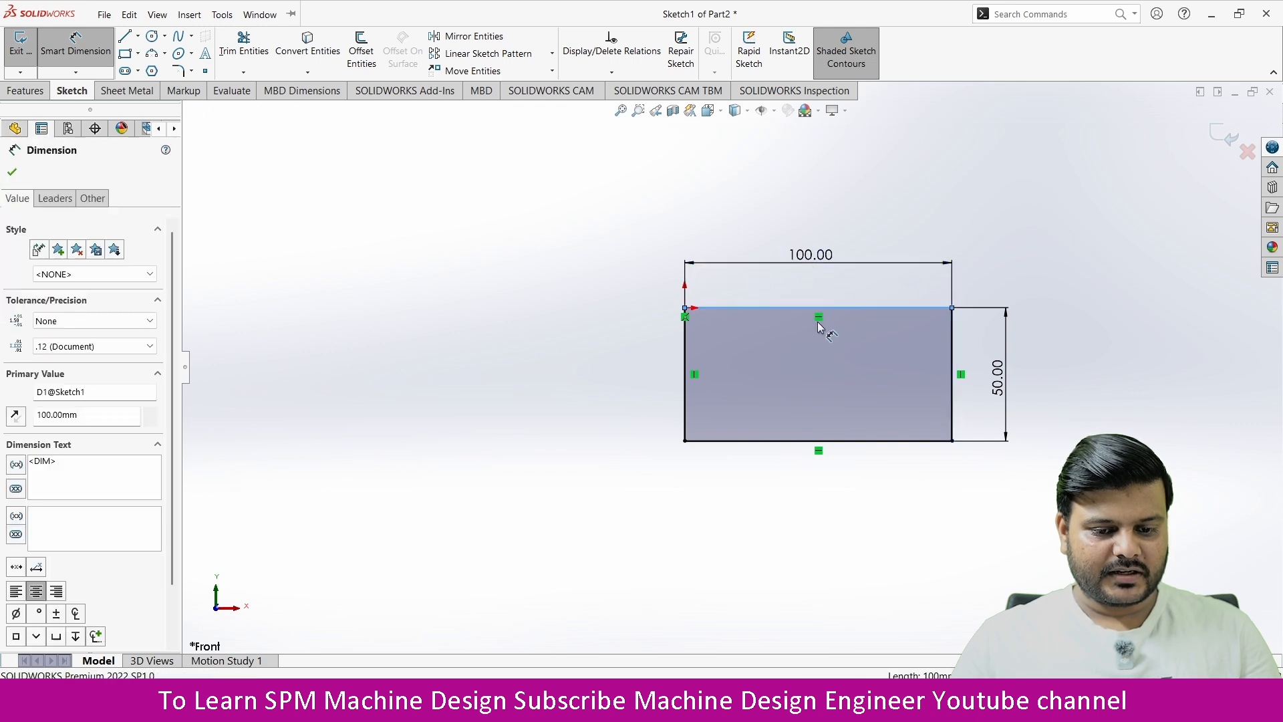
click(748, 247)
click(609, 258)
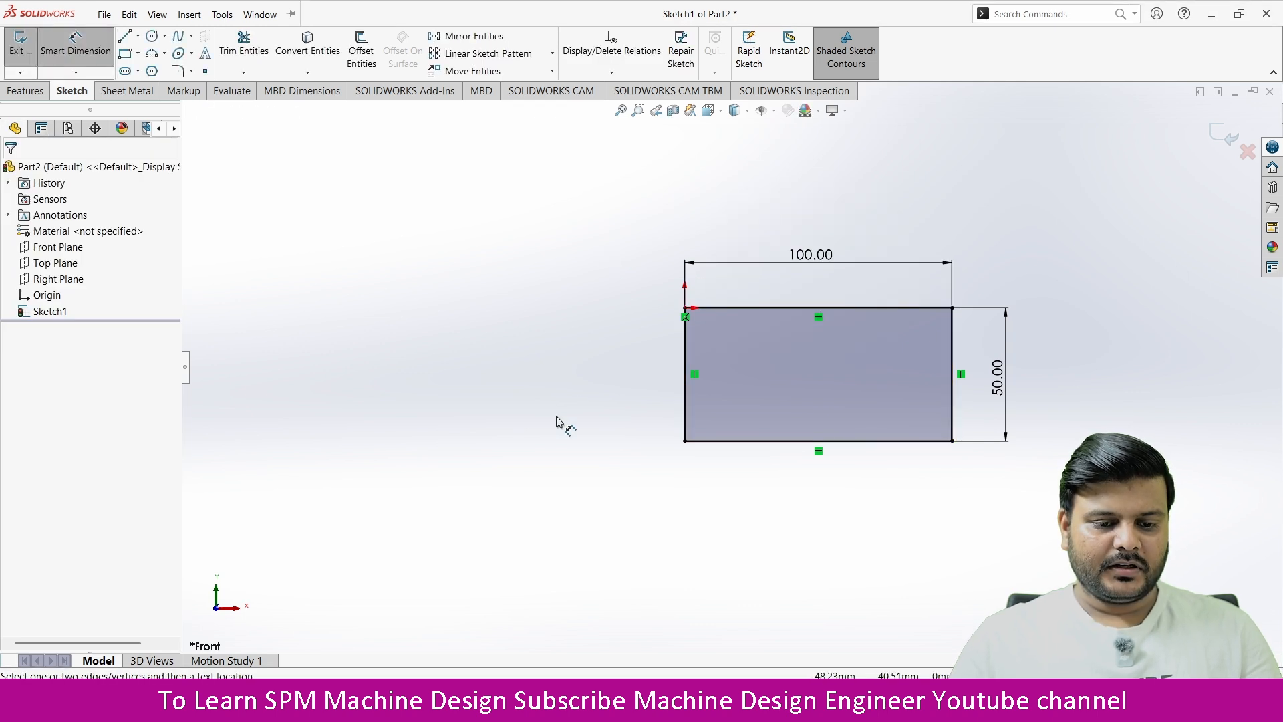
scroll(560, 418, up, 2)
scroll(960, 381, down, 1)
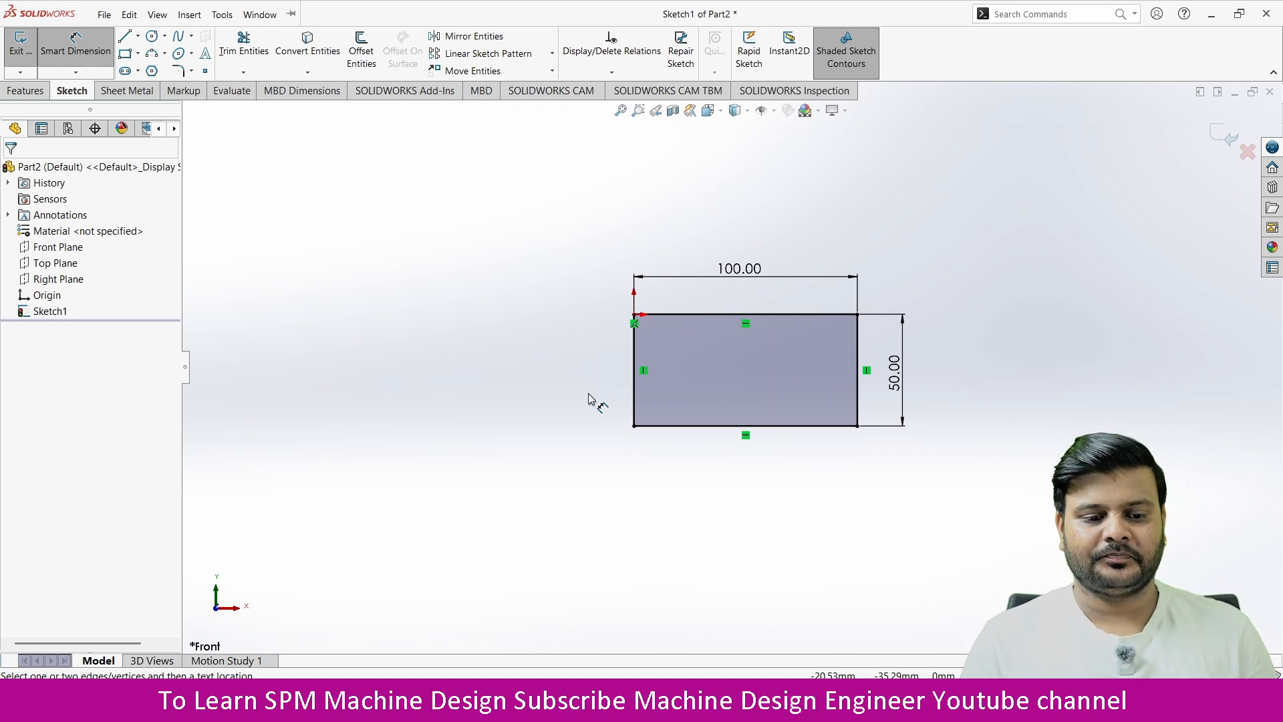
scroll(434, 425, up, 1)
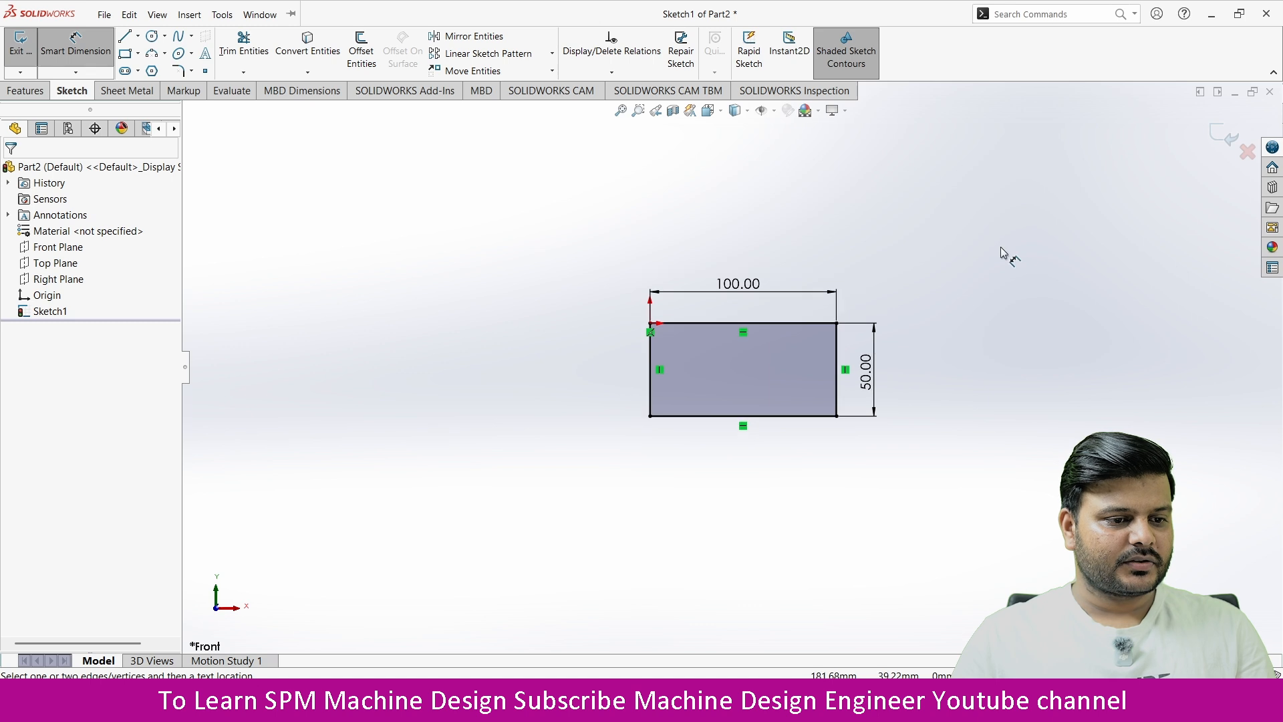
click(362, 52)
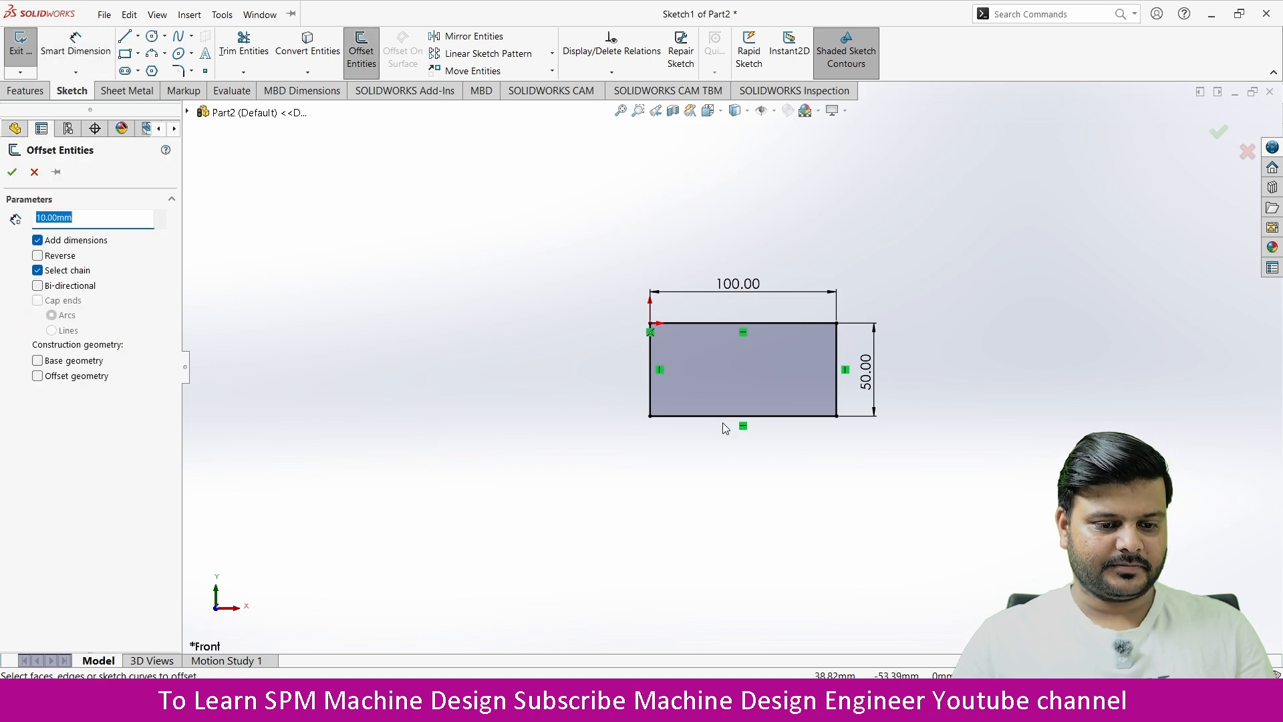
click(14, 171)
Step: Extrude the 100 by 50 mm rectangle into a solid 50 mm deep, with the blind direction reversed
scroll(957, 324, down, 2)
mouse_move(876, 365)
middle_down()
mouse_move(808, 441)
mouse_move(856, 369)
mouse_move(831, 443)
middle_up()
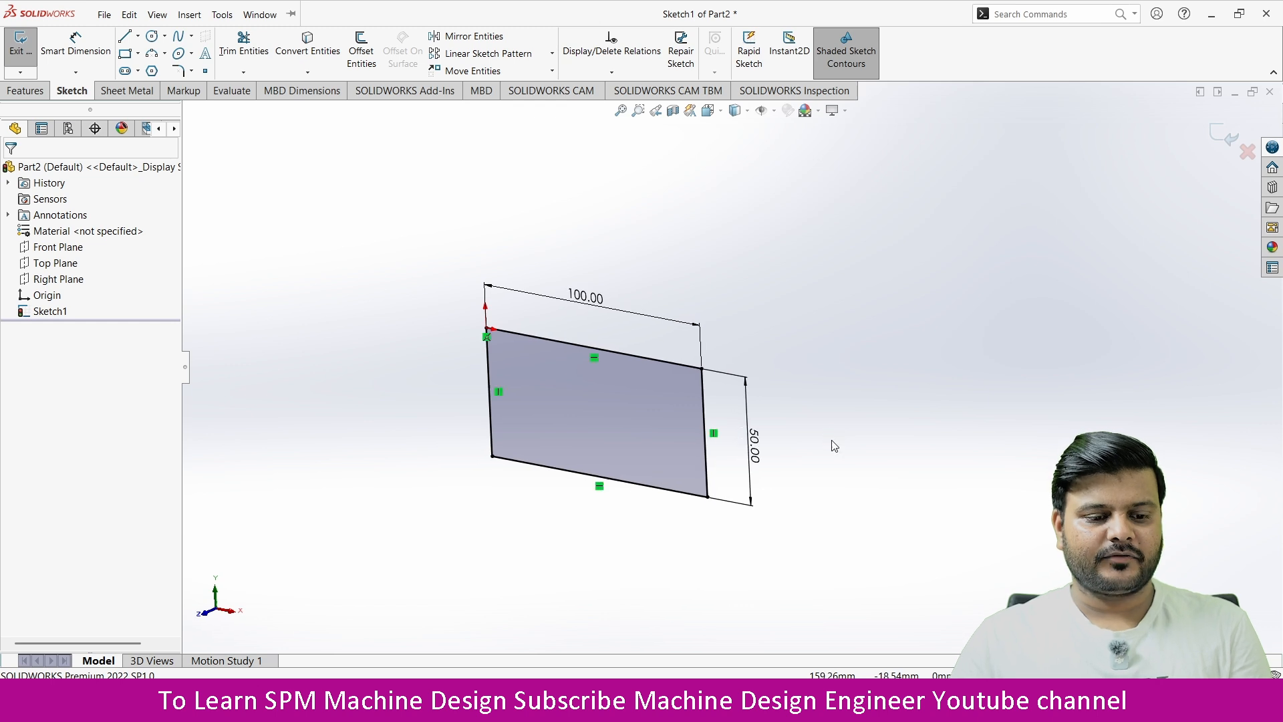
click(27, 91)
click(27, 45)
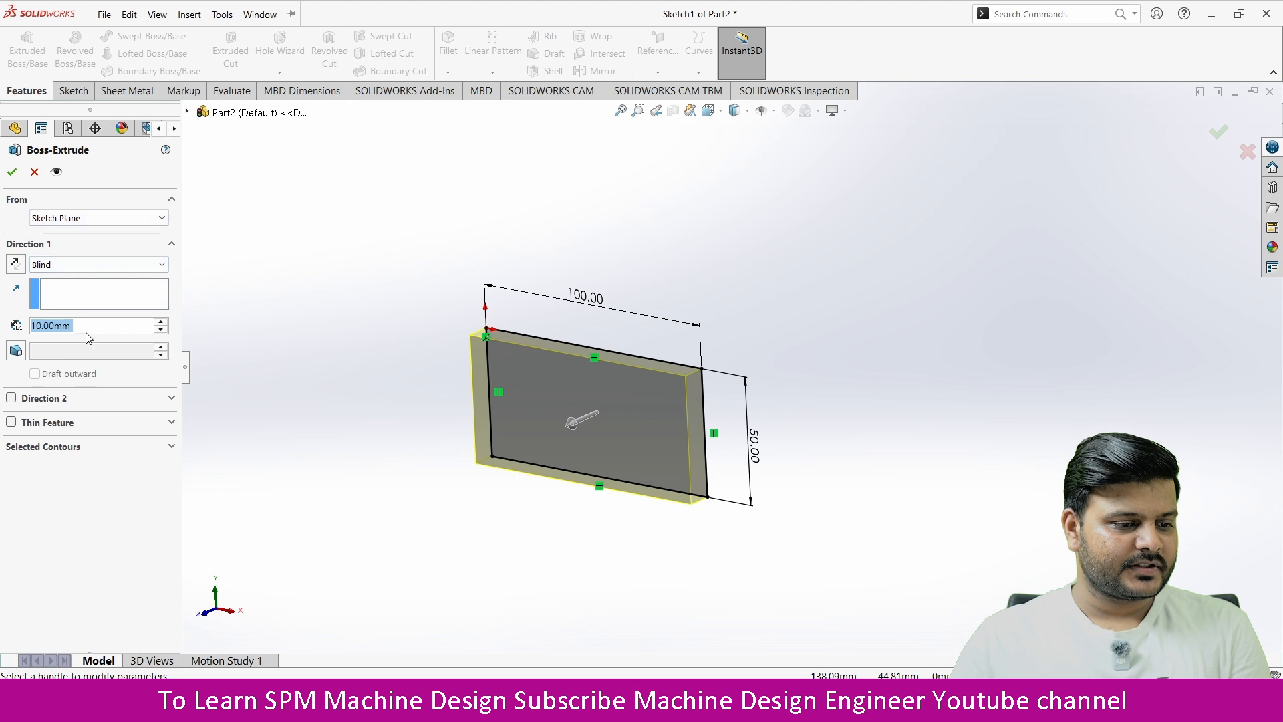
text(50)
key(Return)
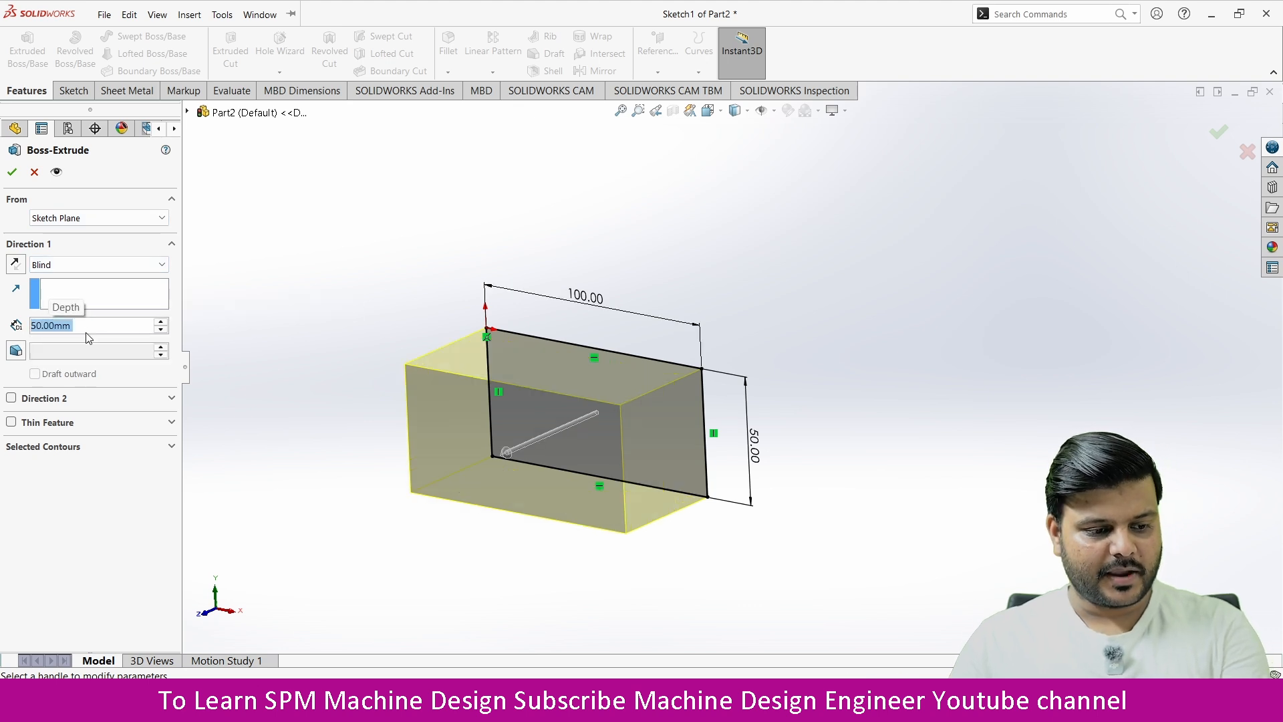
click(16, 264)
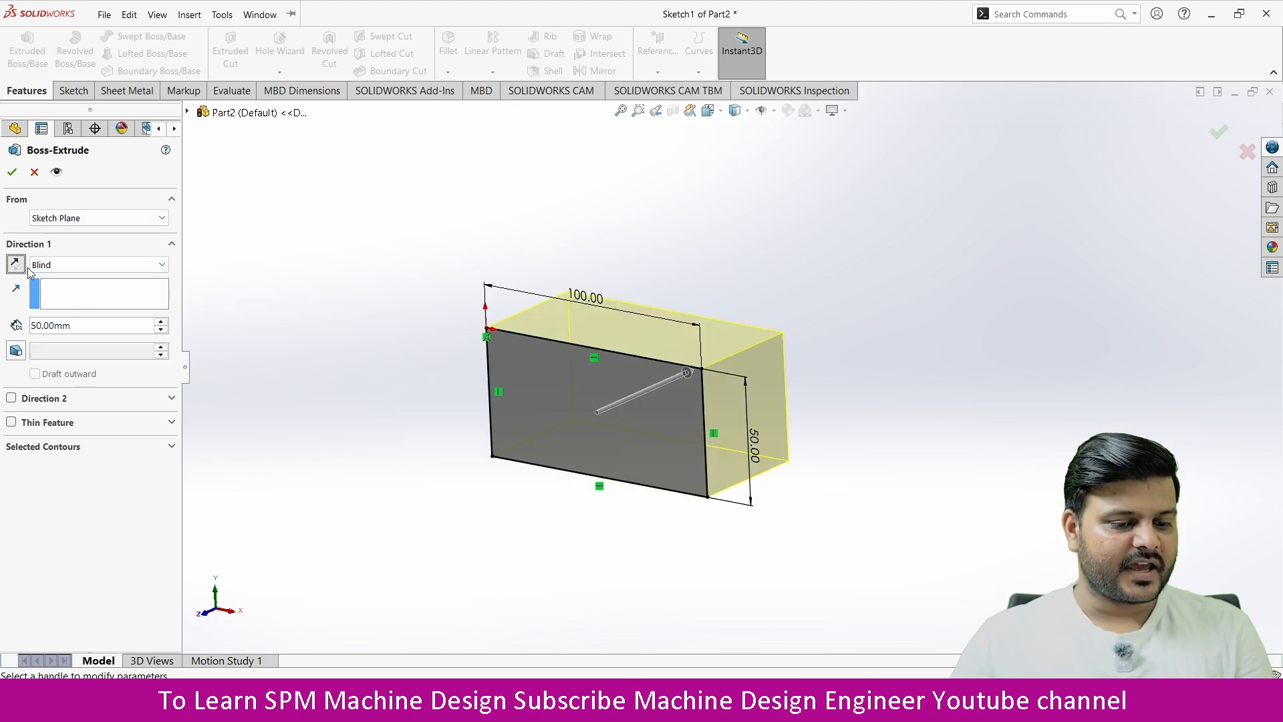
click(11, 172)
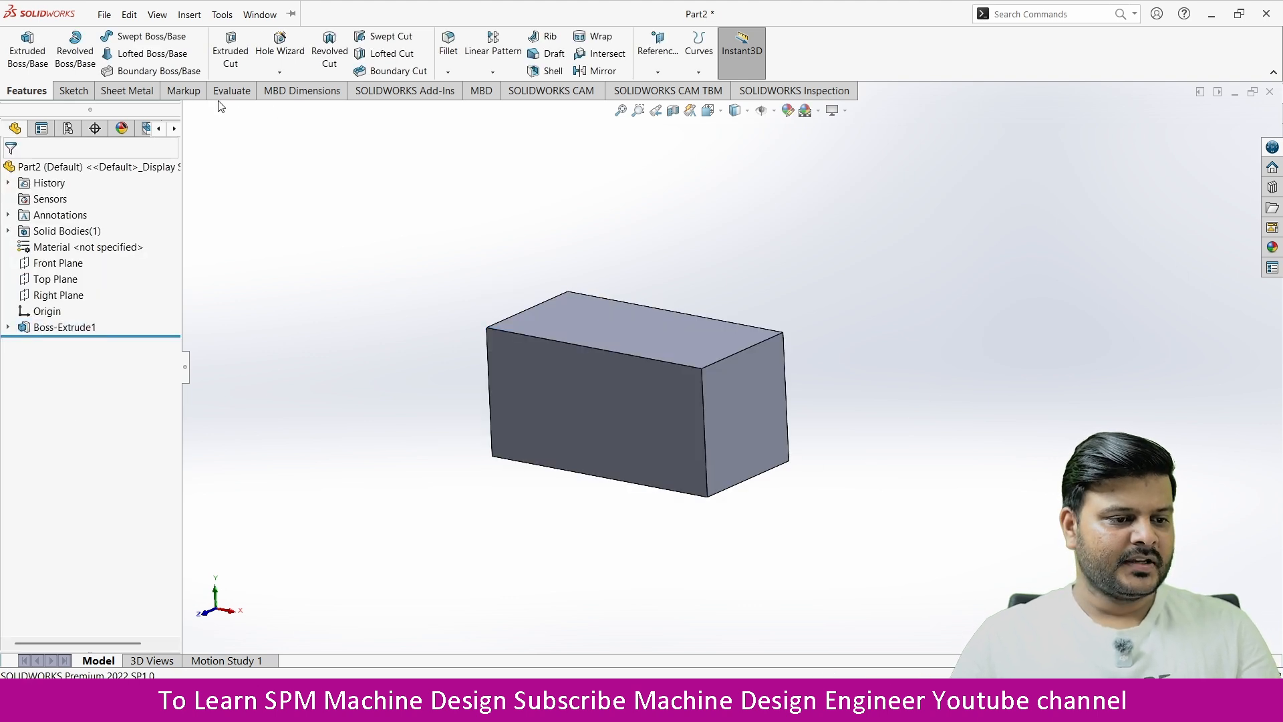
Step: Start an extruded cut sketch on the block's front face and convert its four outer edges into sketch lines
click(230, 50)
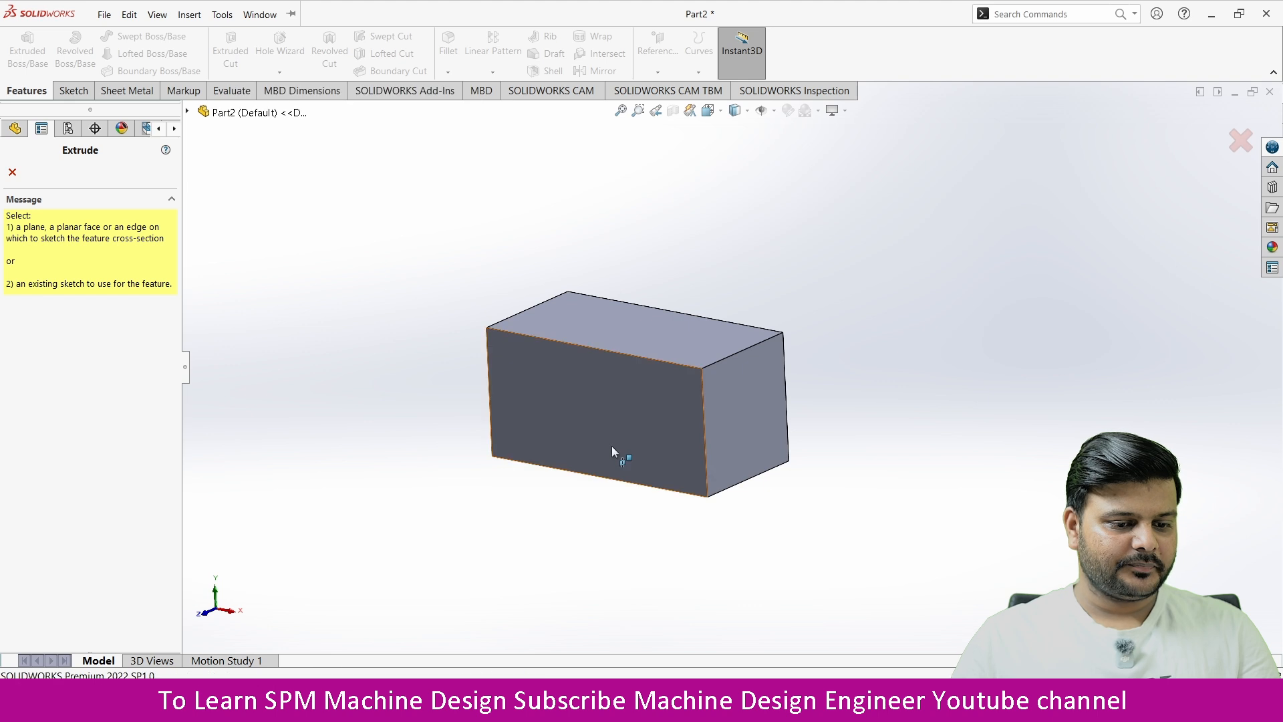
click(633, 410)
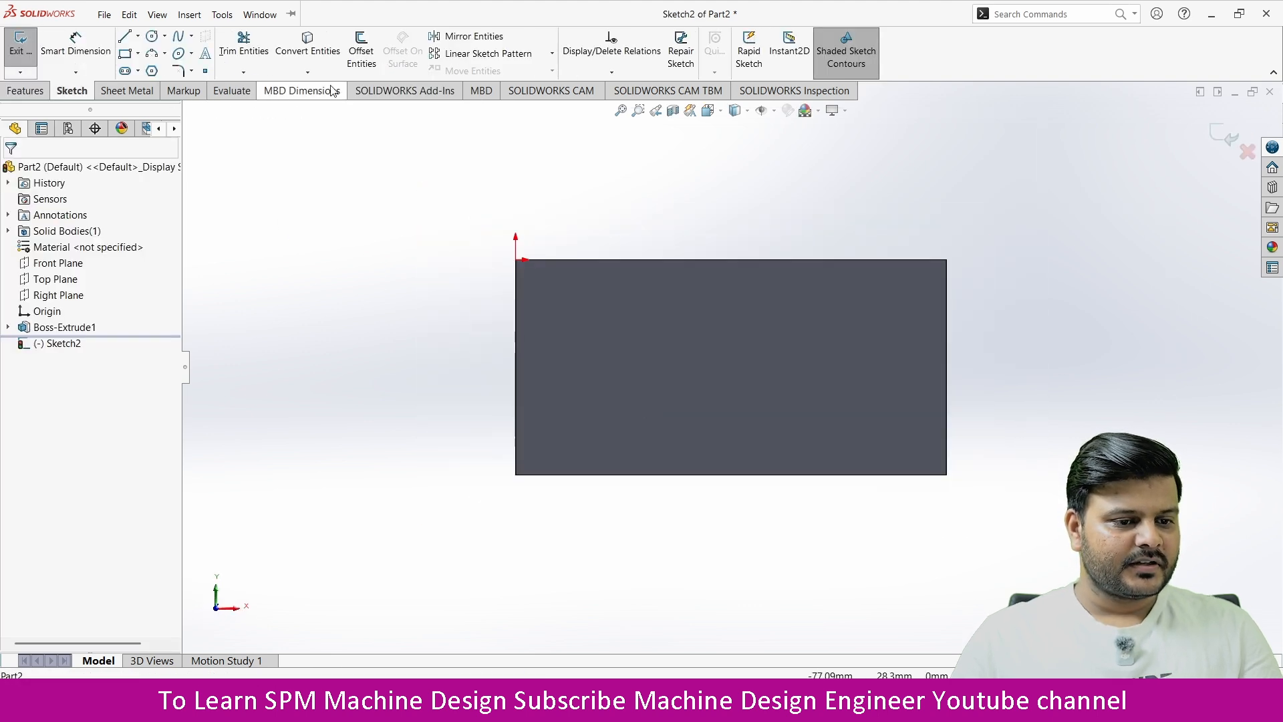
click(308, 52)
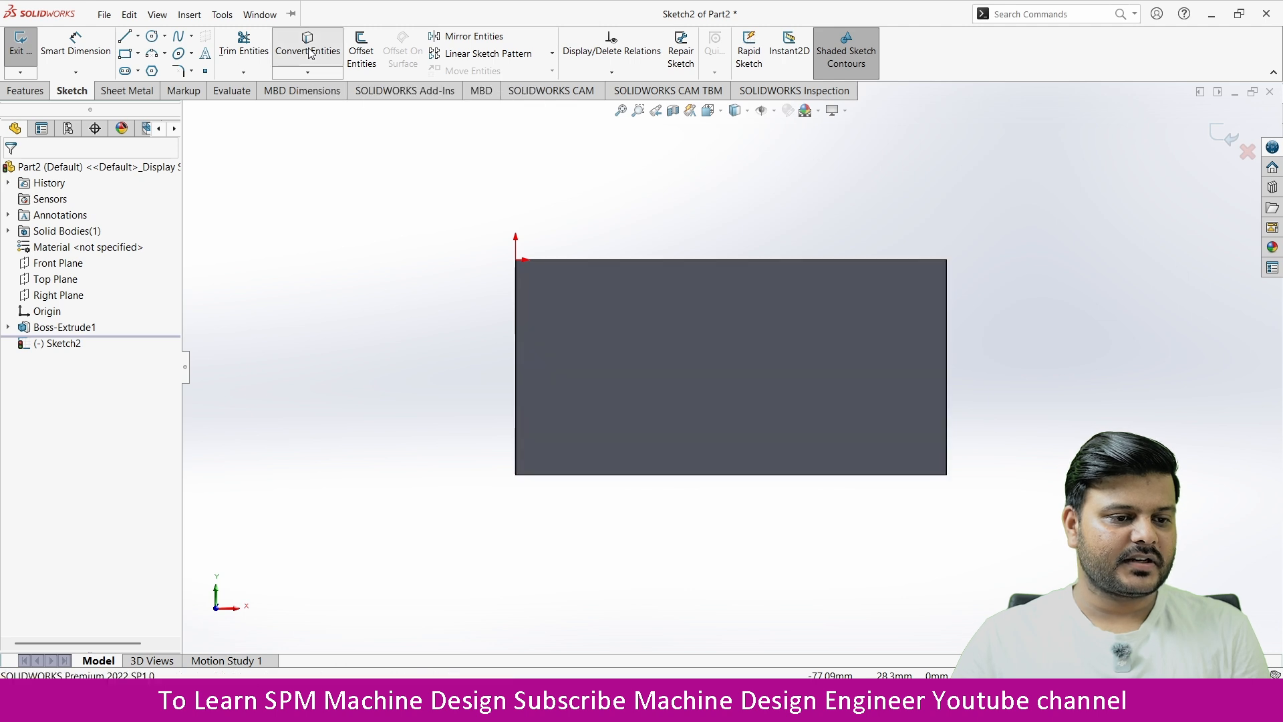
click(571, 259)
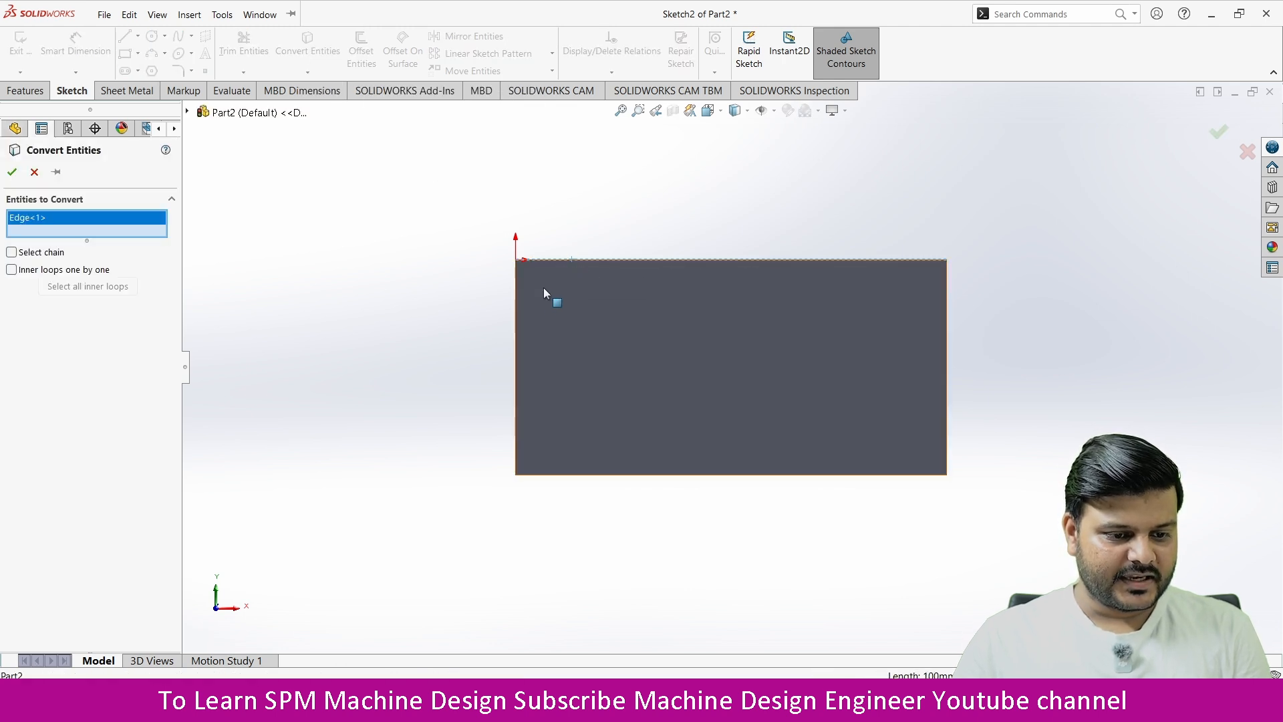
click(516, 295)
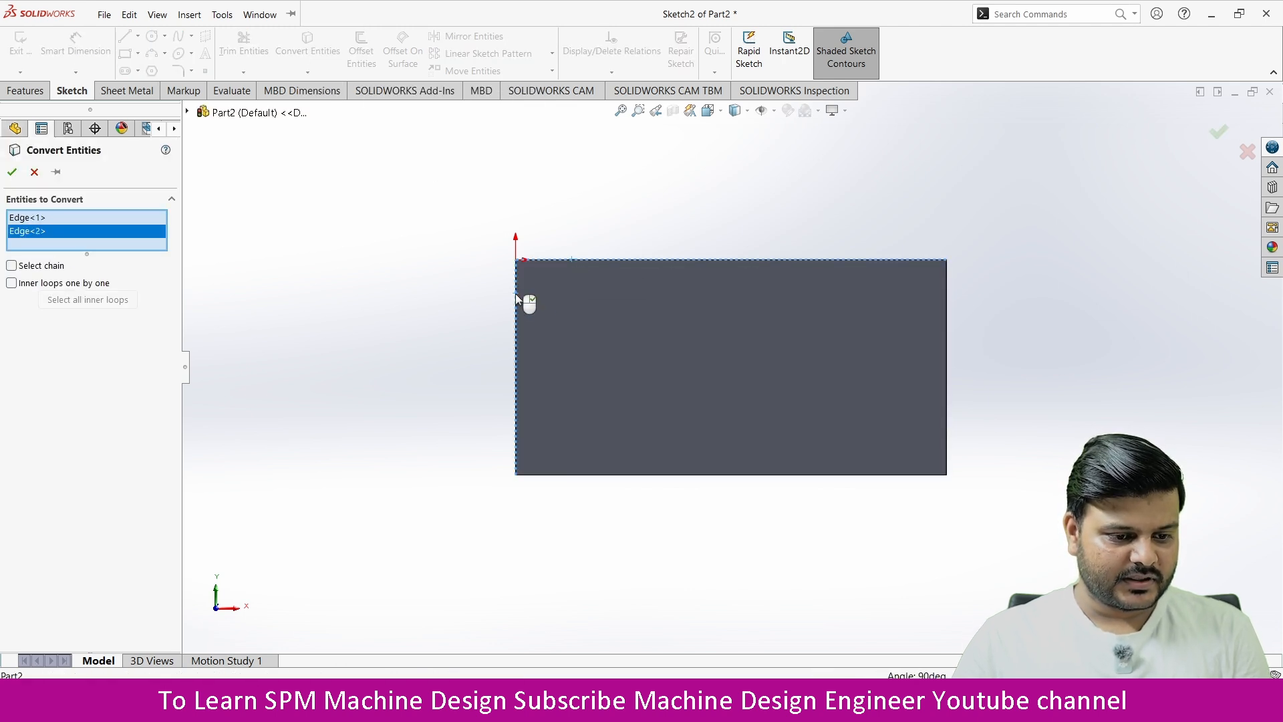
click(564, 476)
click(946, 346)
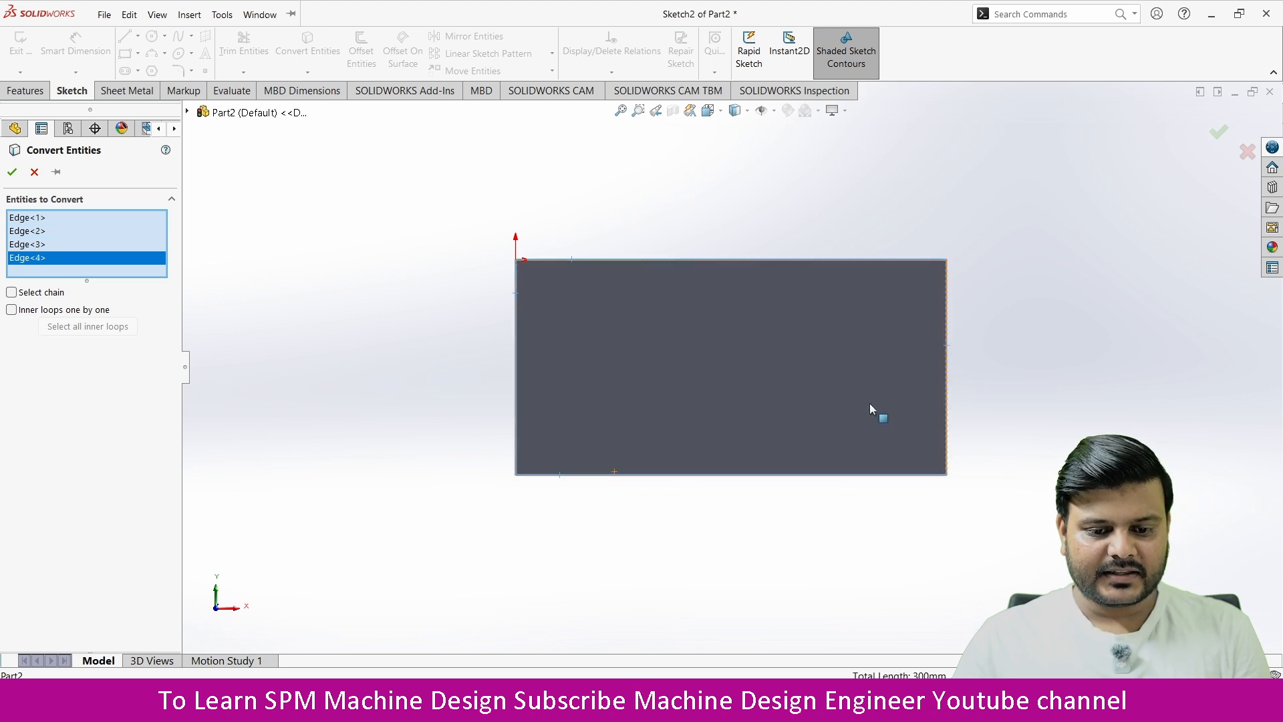
click(12, 173)
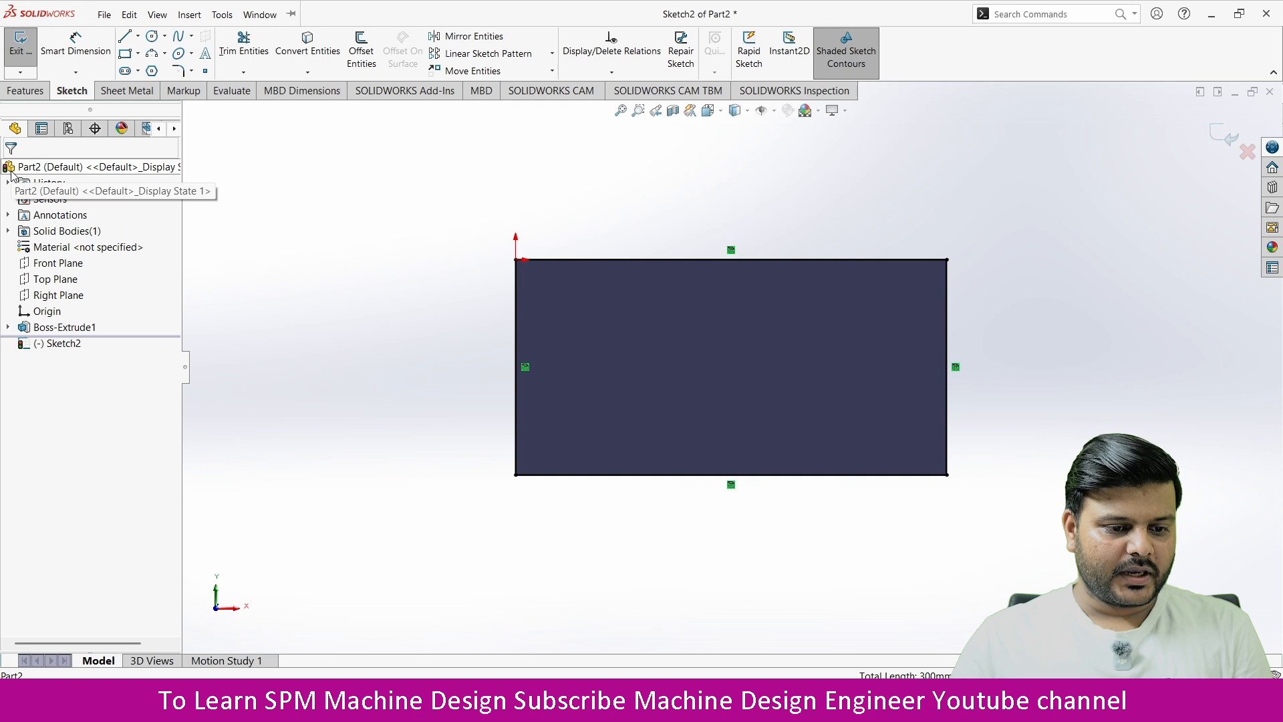
click(548, 260)
click(516, 295)
click(768, 474)
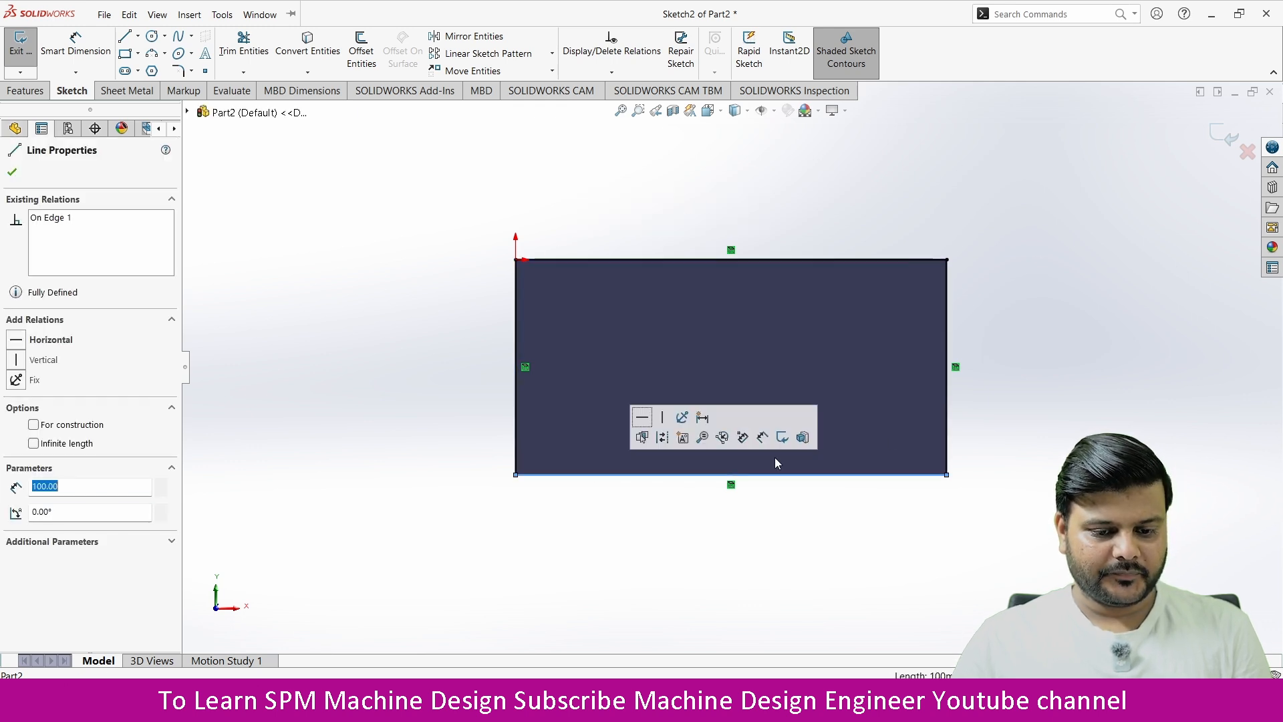
click(947, 413)
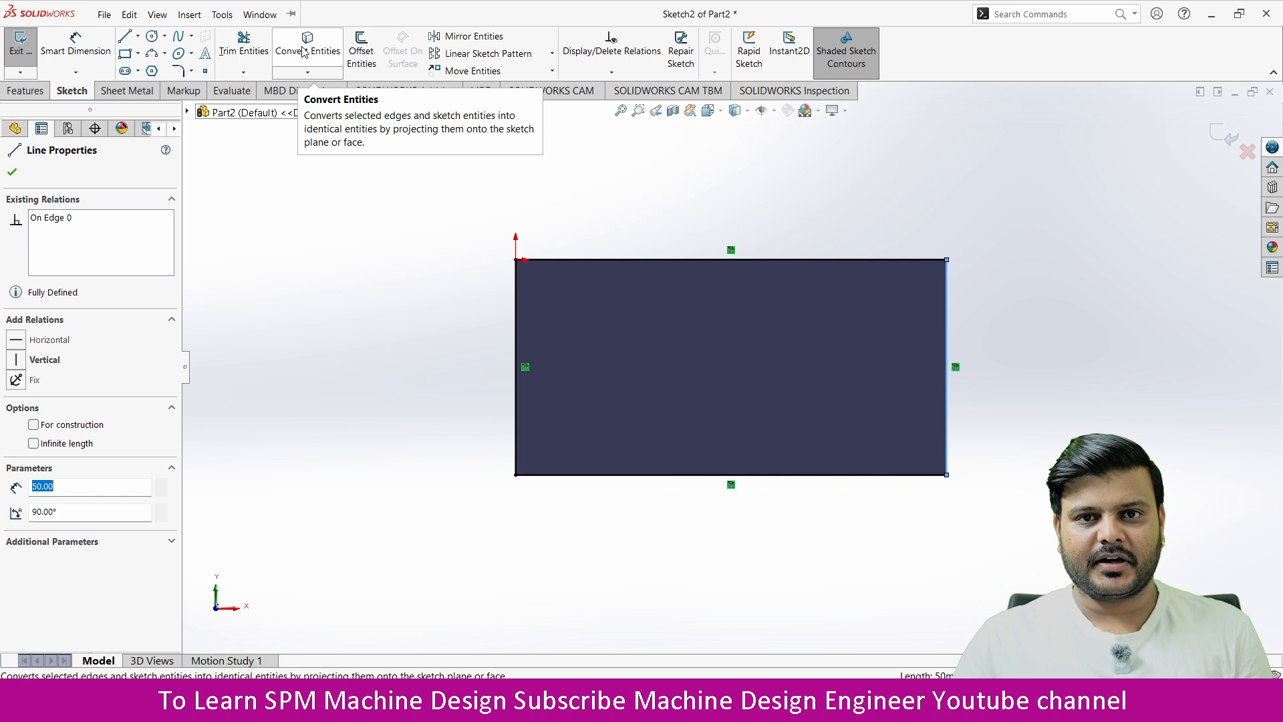
click(360, 46)
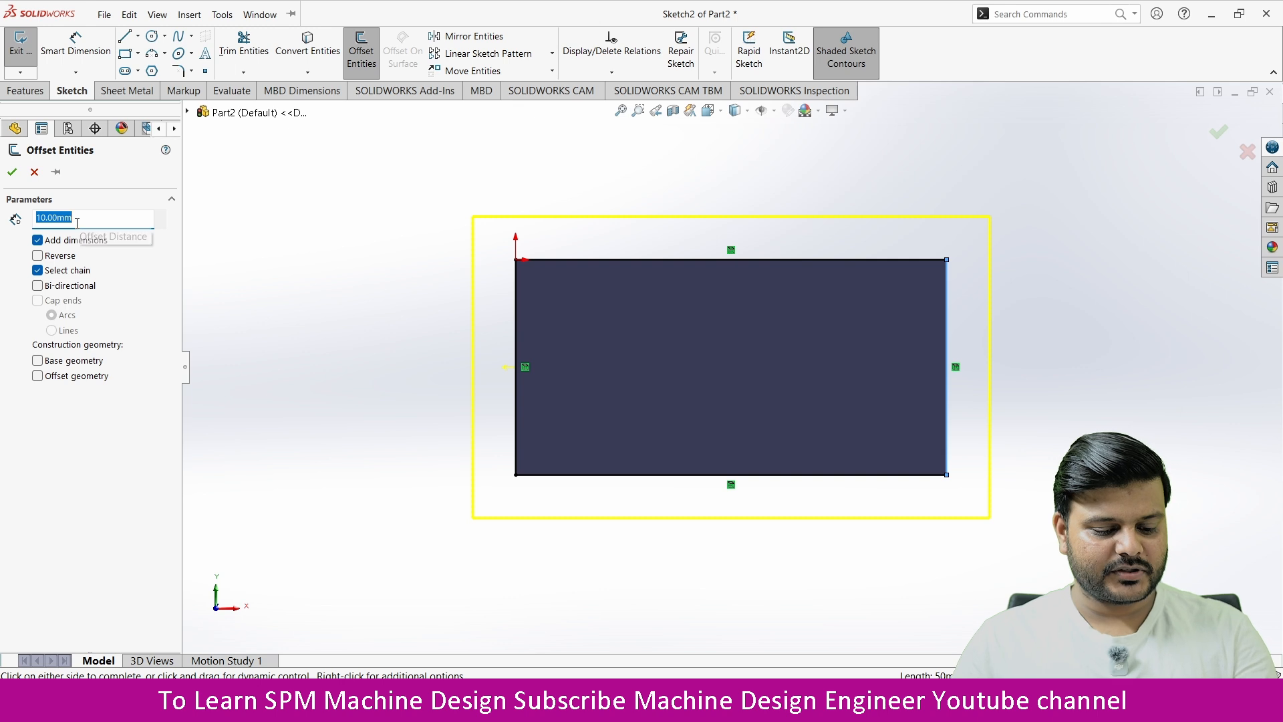
key(Escape)
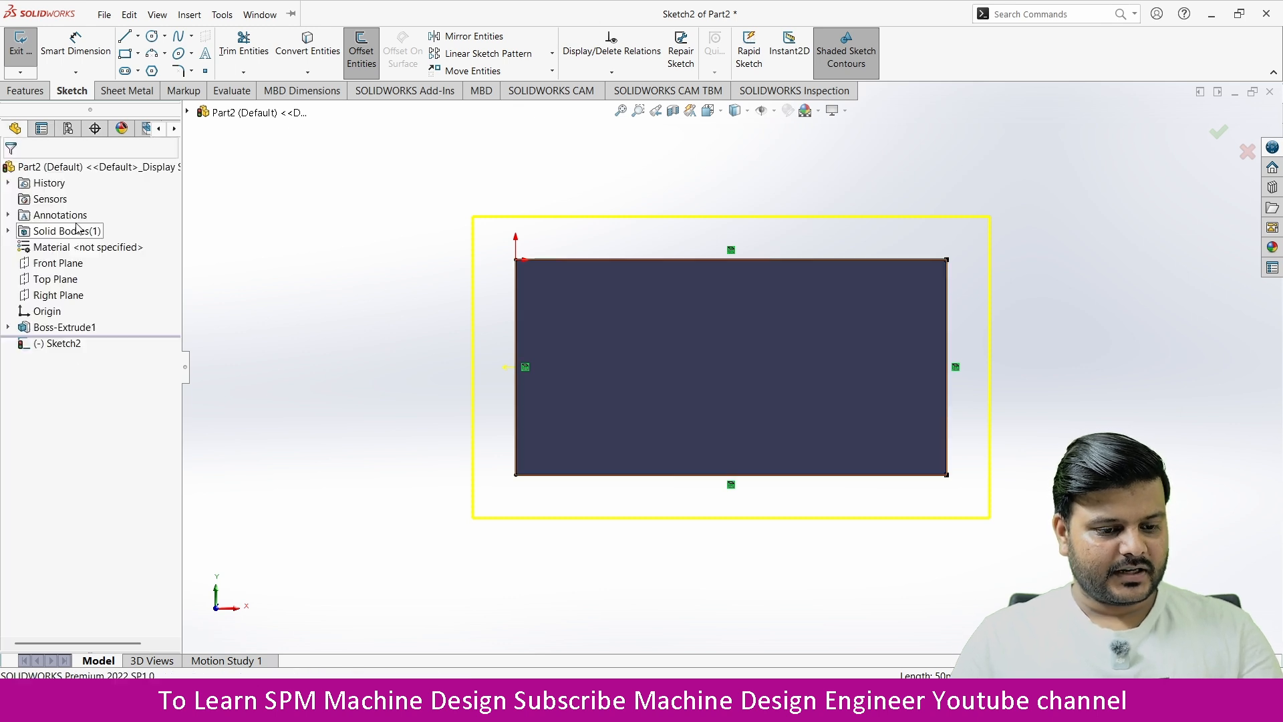
click(325, 48)
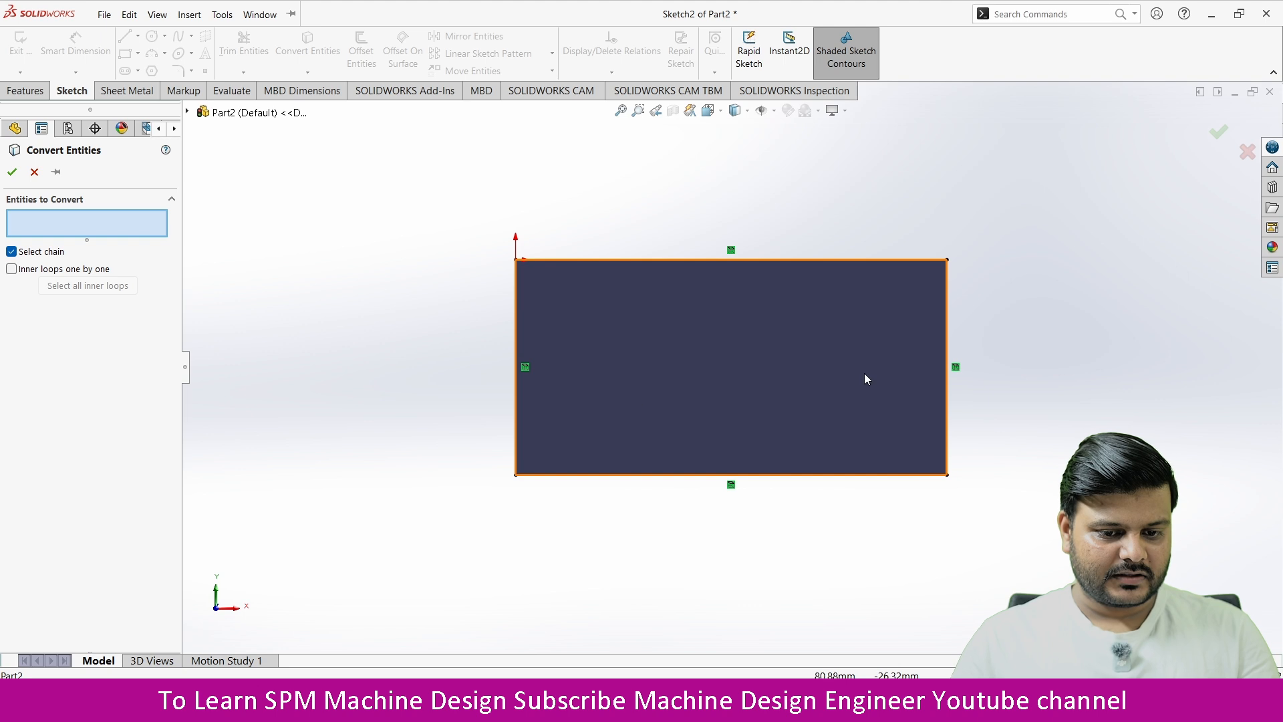
click(12, 174)
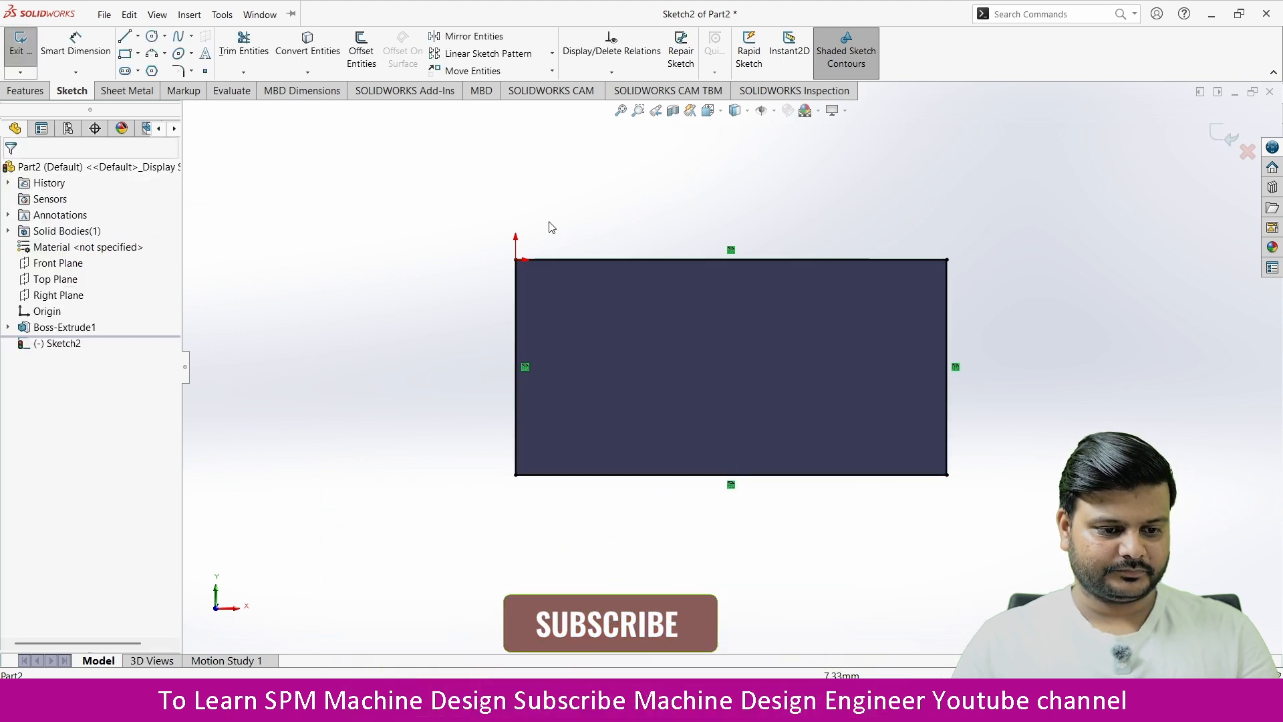
click(361, 50)
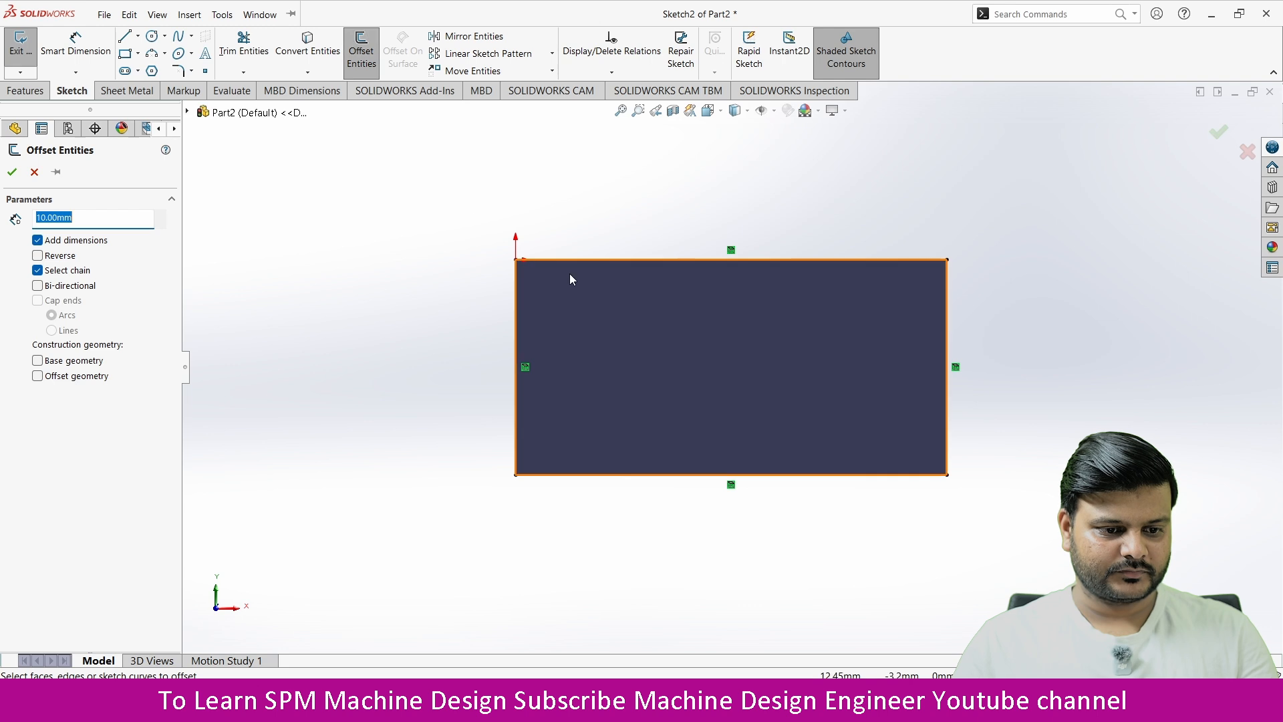
key(Escape)
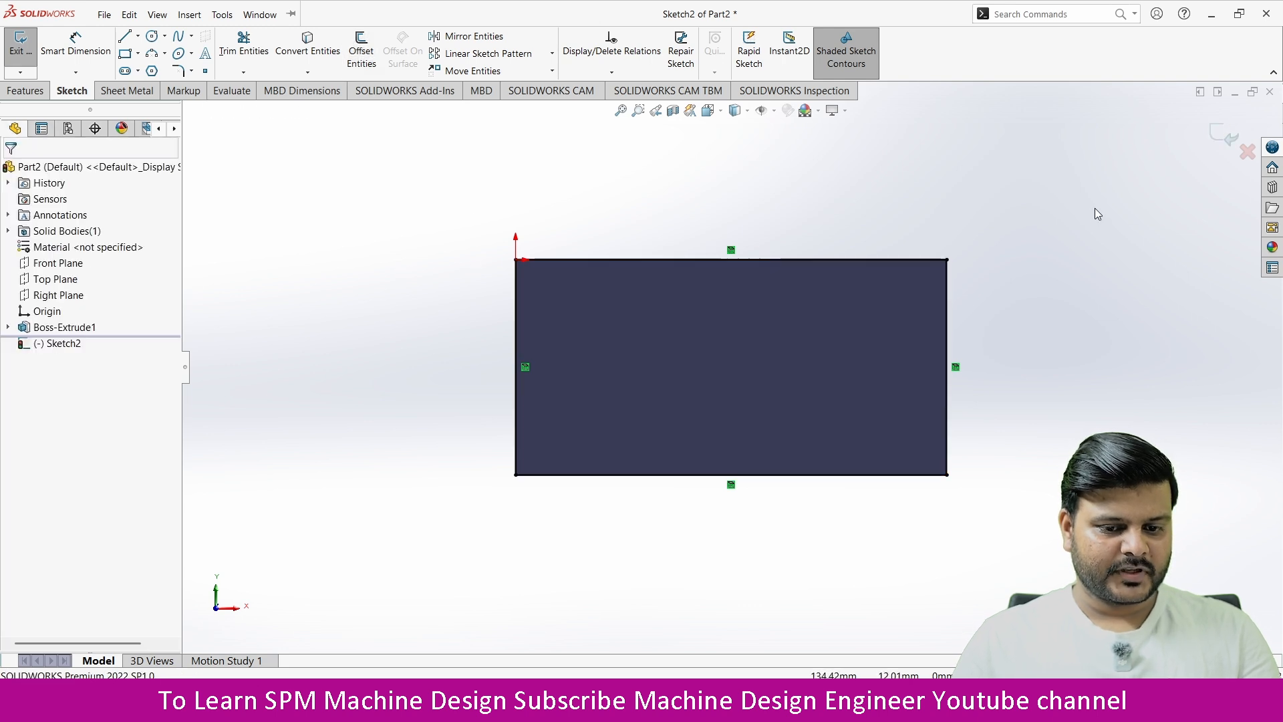
Step: Offset the four converted lines inward by 5 mm as a reversed chain with dimensions added
drag(1094, 209, 417, 552)
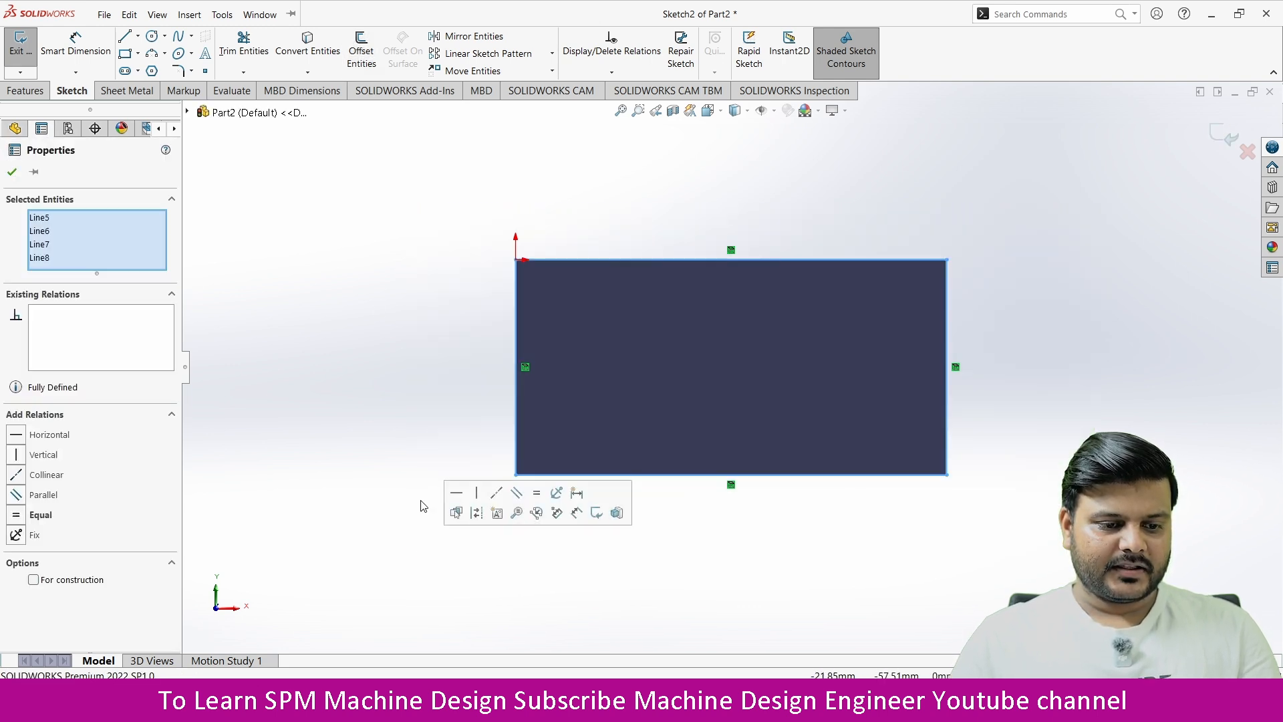
click(361, 46)
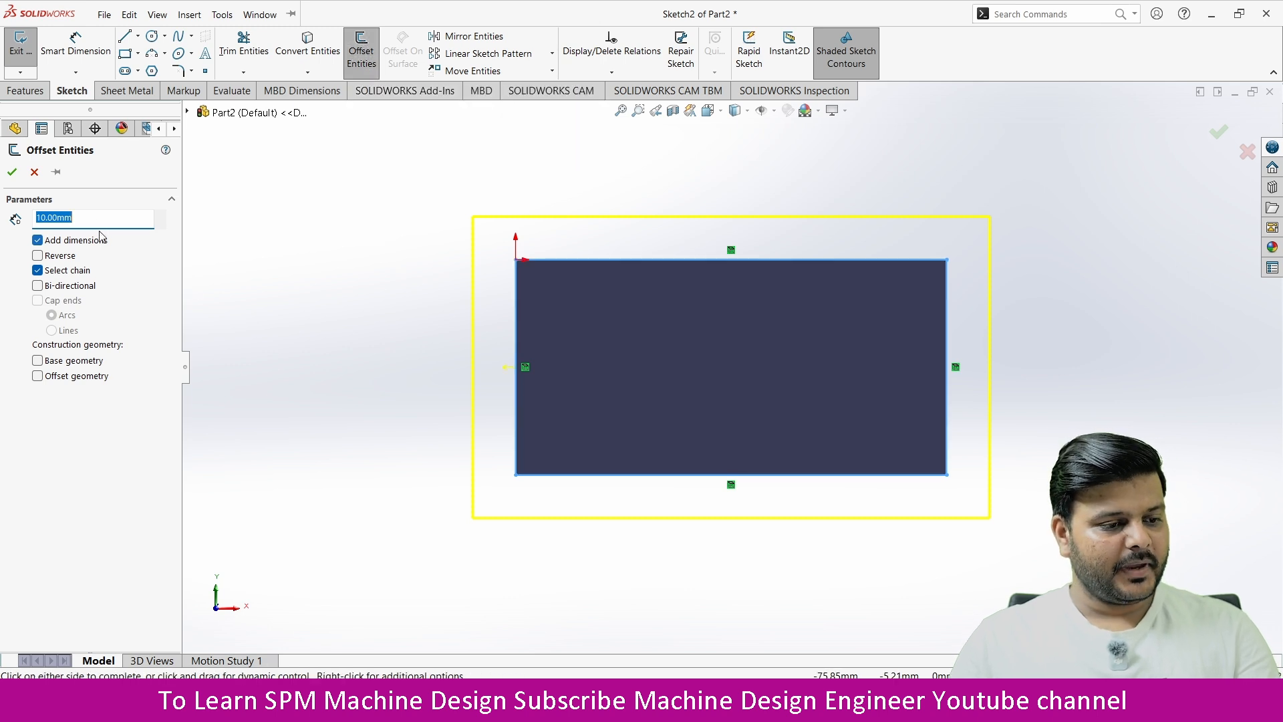
text(5)
key(Return)
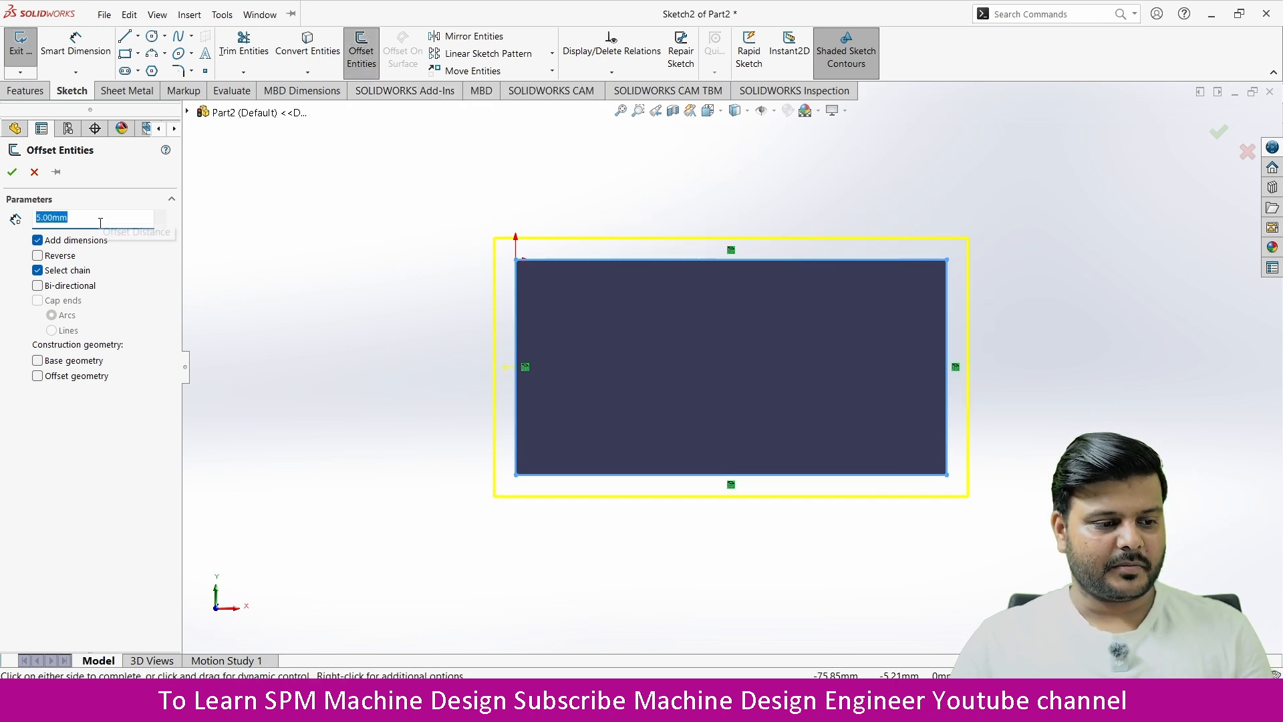
click(36, 258)
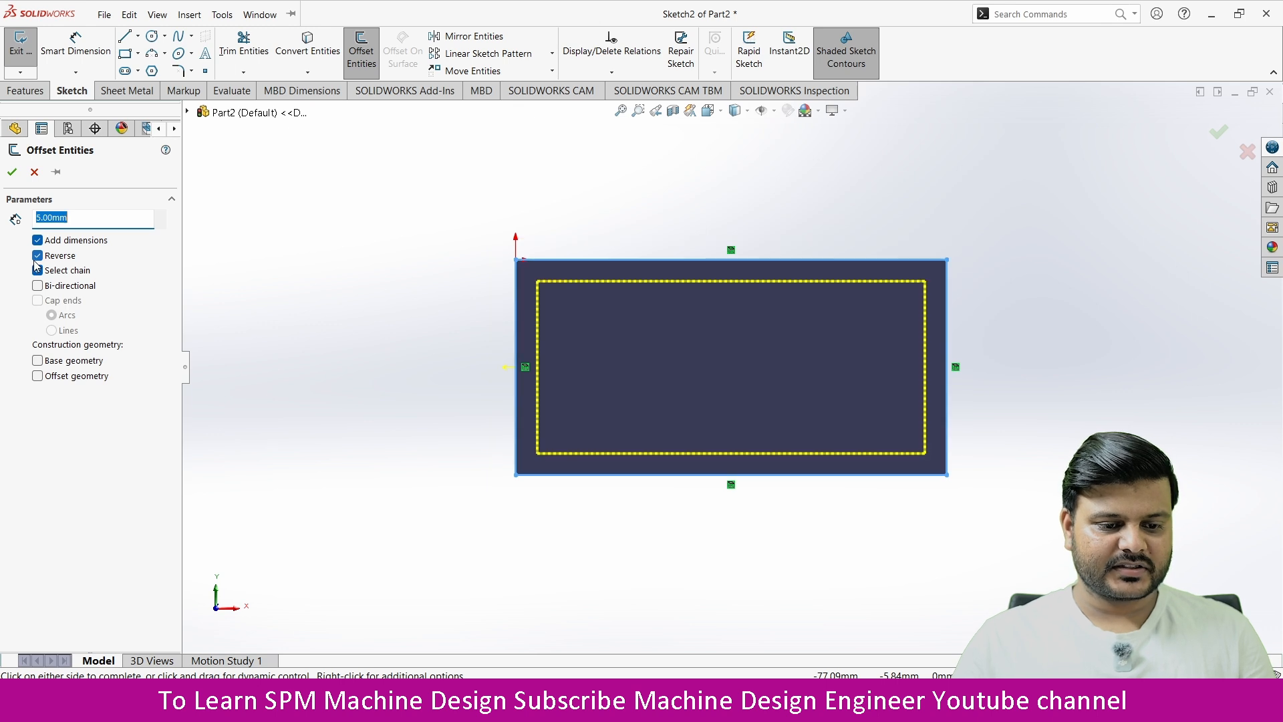
click(12, 172)
Step: Finish the offset sketch and cut its profile through the whole block using the Through All end condition
mouse_move(658, 334)
middle_down()
mouse_move(592, 342)
mouse_move(548, 368)
middle_up()
click(1226, 134)
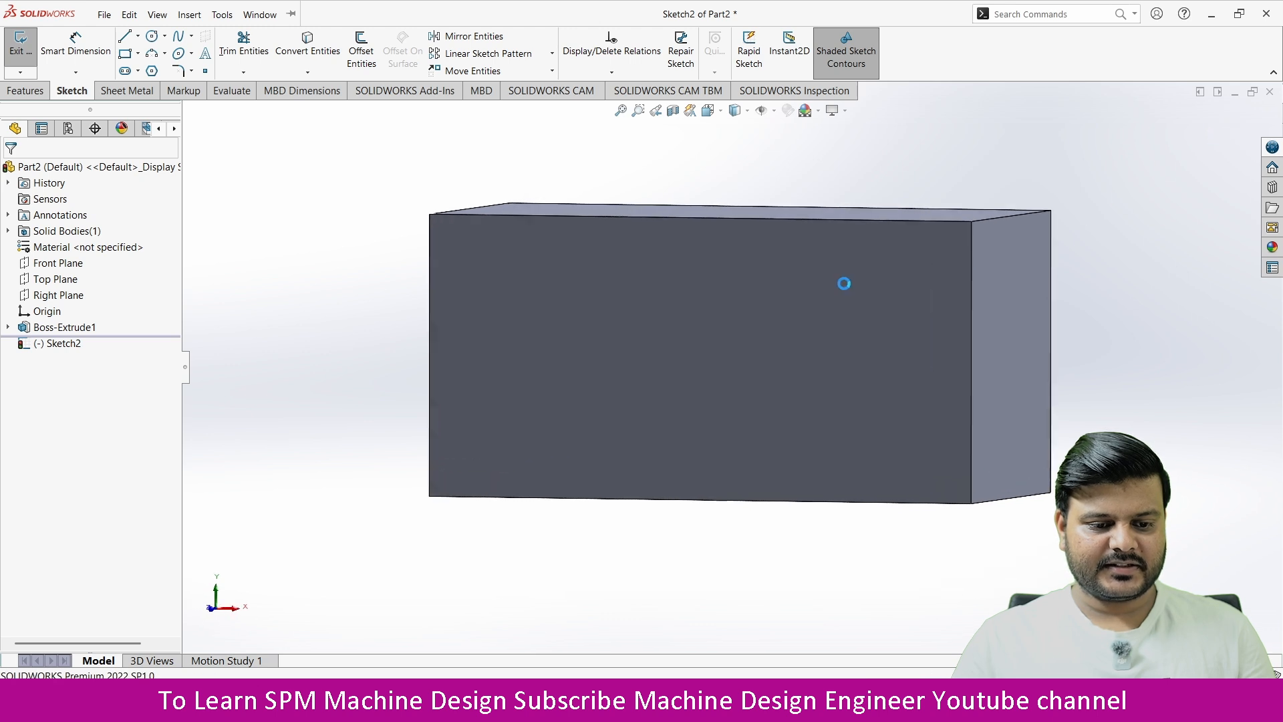
scroll(625, 327, up, 6)
middle_drag(626, 326, 508, 404)
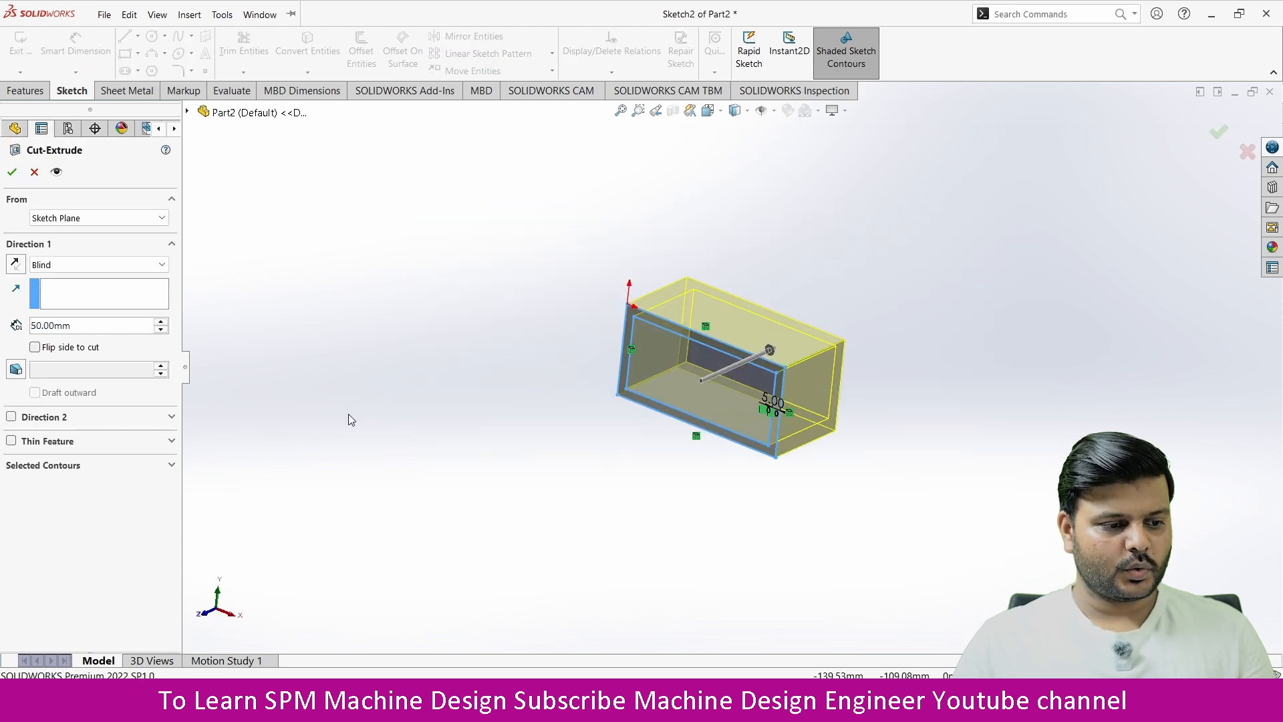
click(63, 266)
click(64, 291)
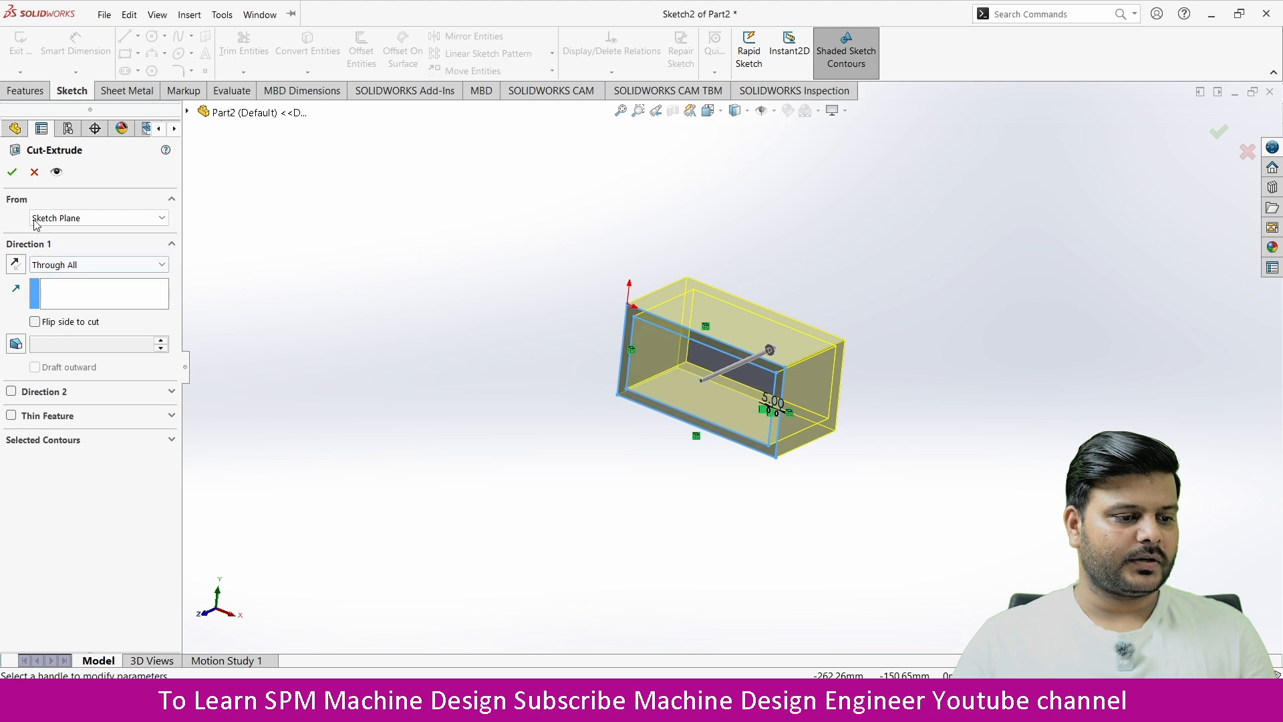
click(13, 175)
middle_drag(882, 394, 689, 342)
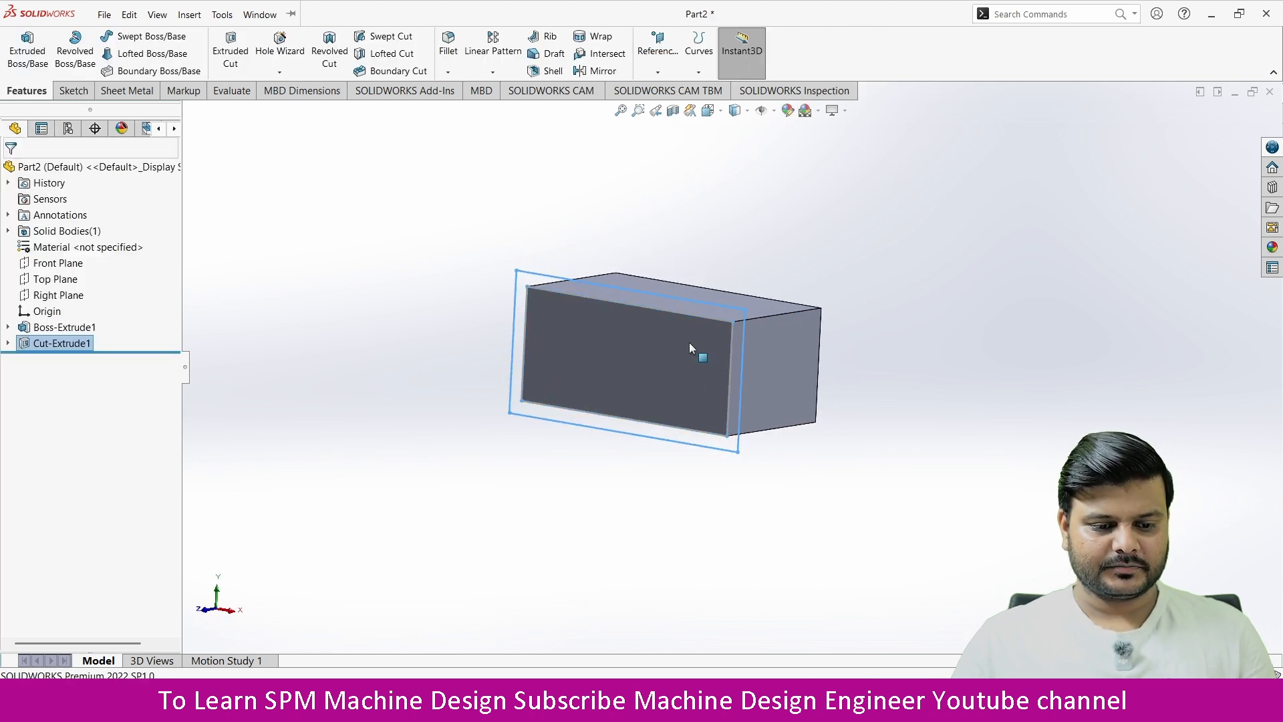
Step: Edit the cut feature so that only the inner rectangular region of its sketch is the selected contour
click(52, 344)
click(300, 324)
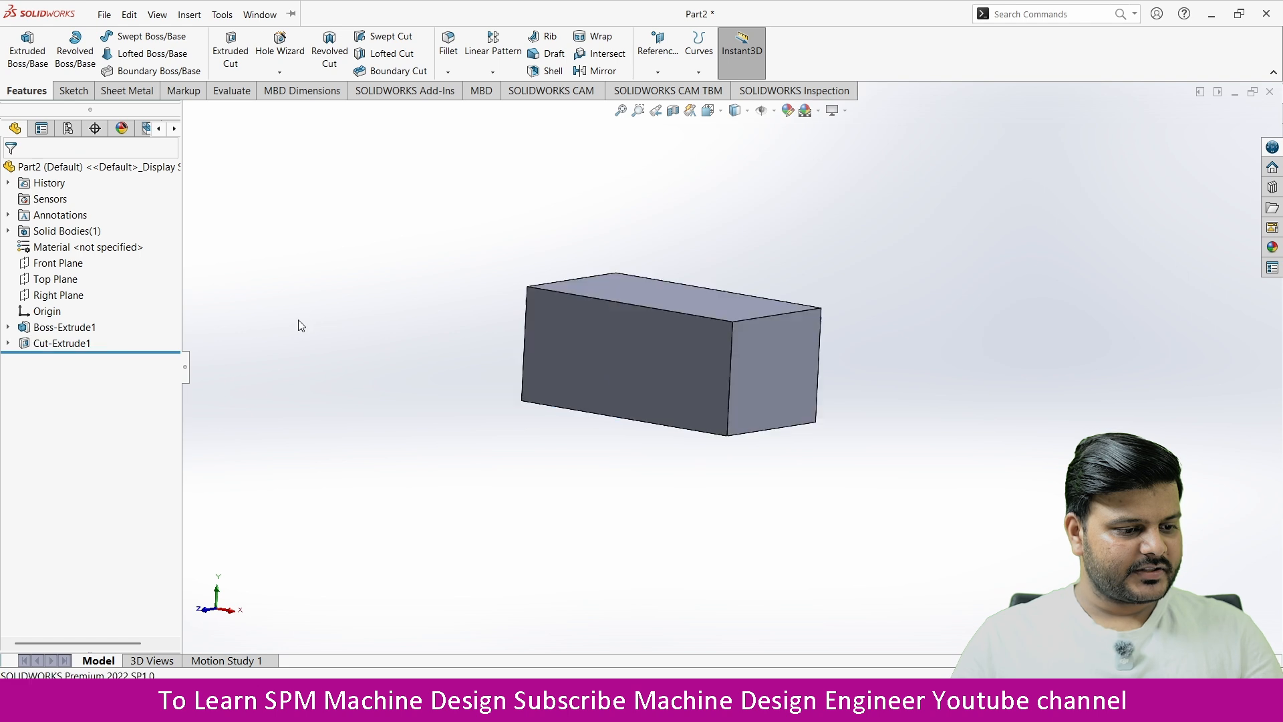
click(49, 345)
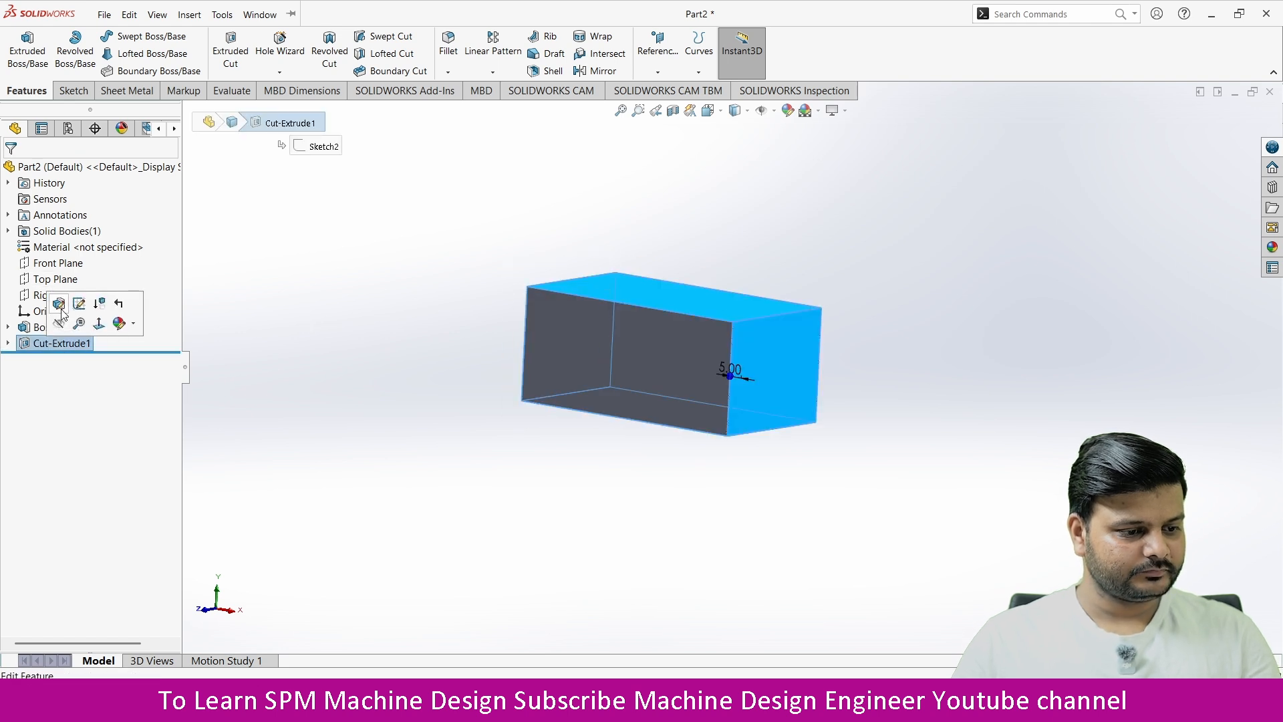
click(58, 298)
scroll(730, 319, up, 1)
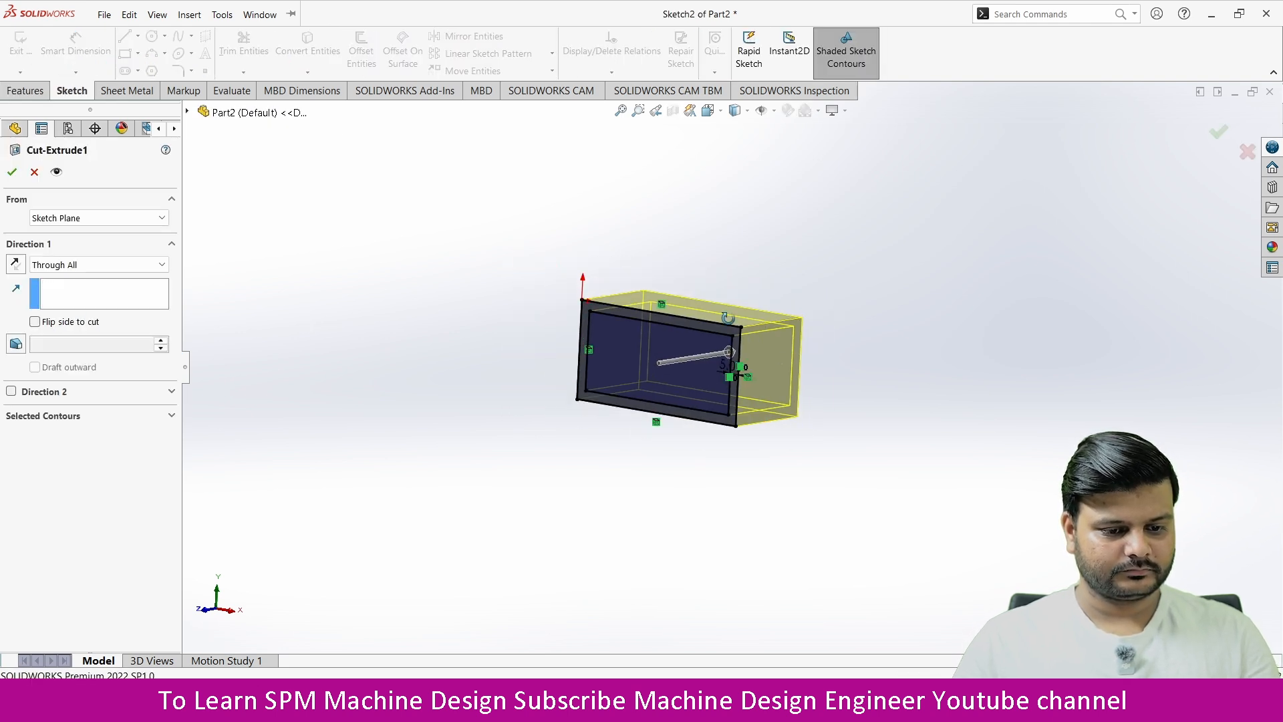
middle_drag(730, 319, 695, 378)
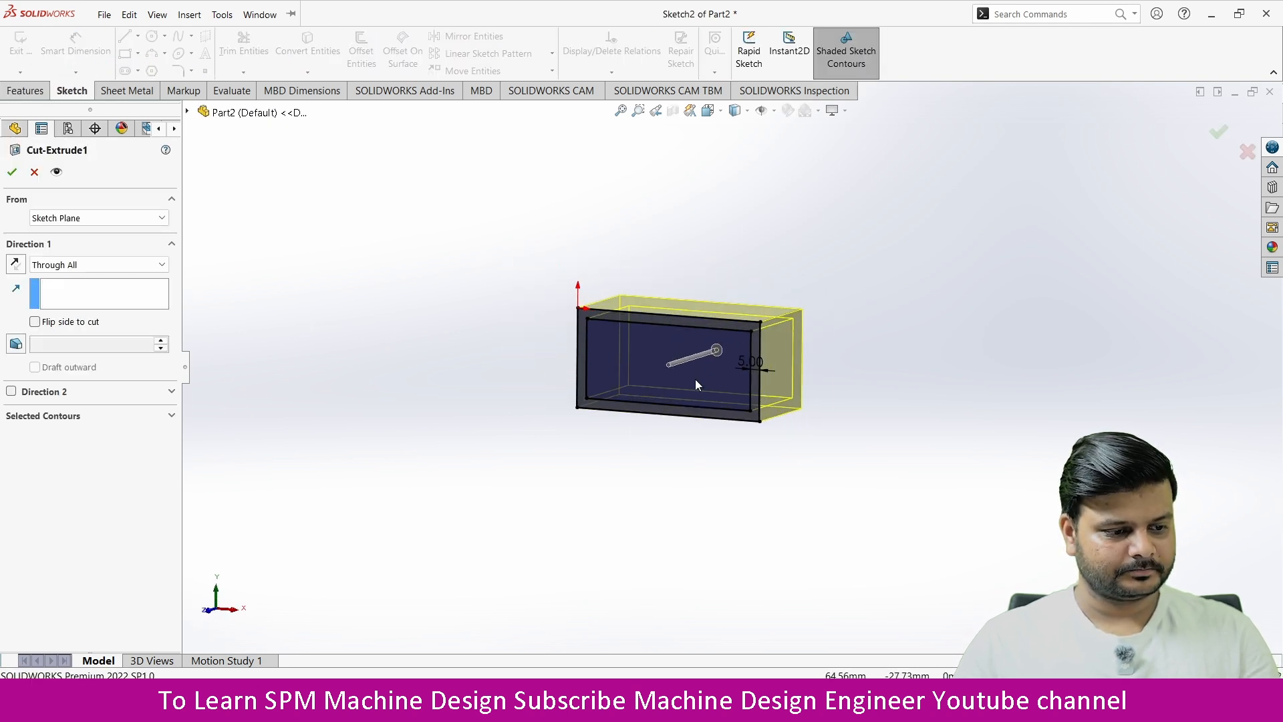
click(41, 420)
click(56, 443)
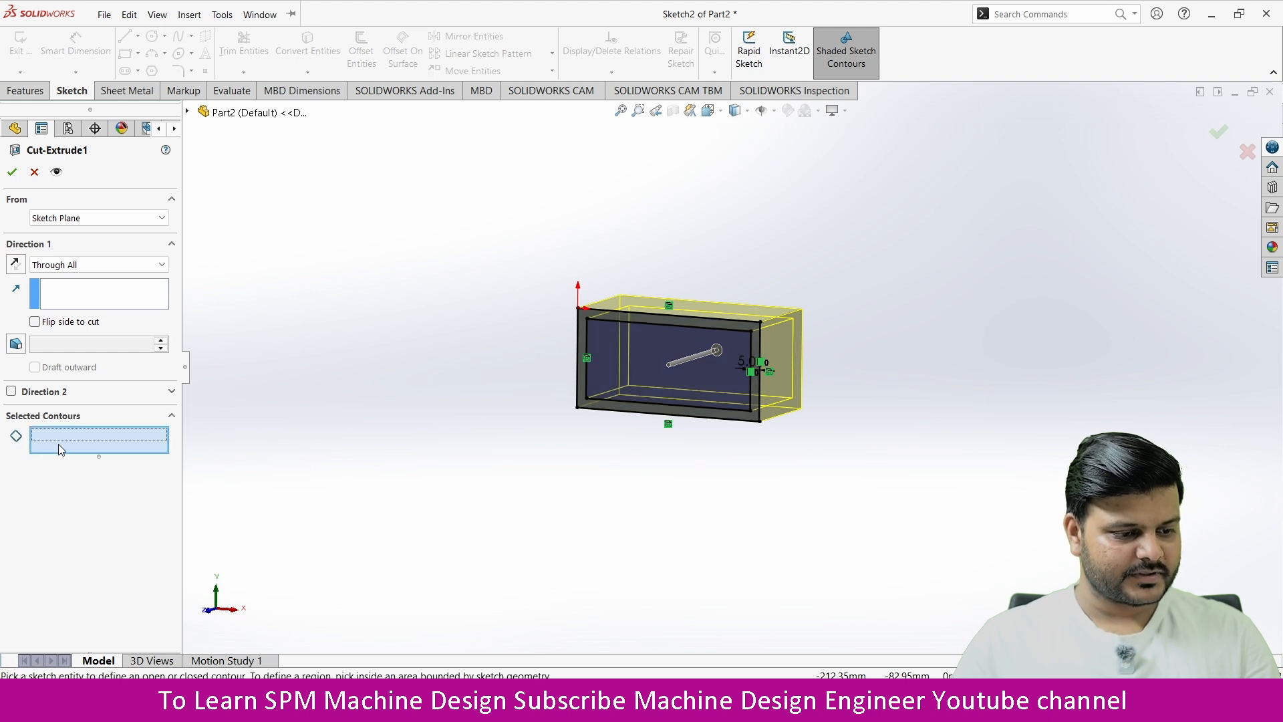
click(663, 347)
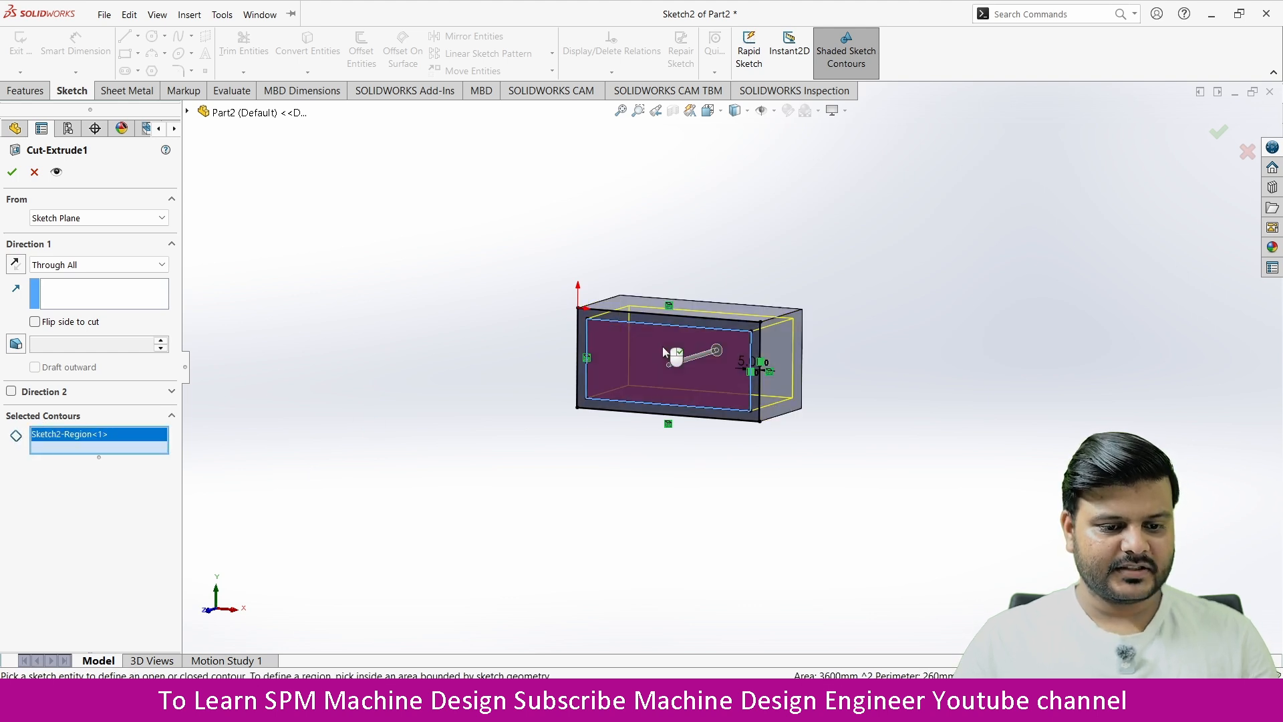
click(12, 171)
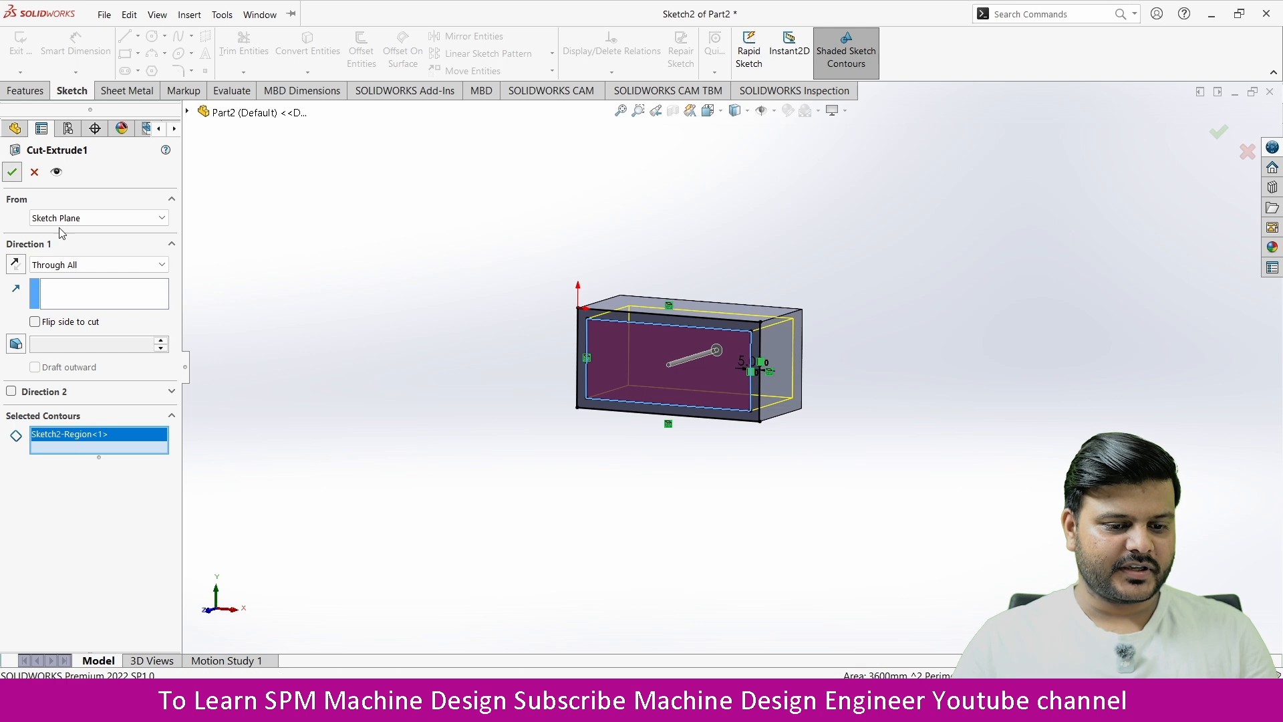
Step: Accept the cut feature with the inner rectangular region as its contour and view the hollowed block
click(946, 450)
scroll(675, 323, down, 1)
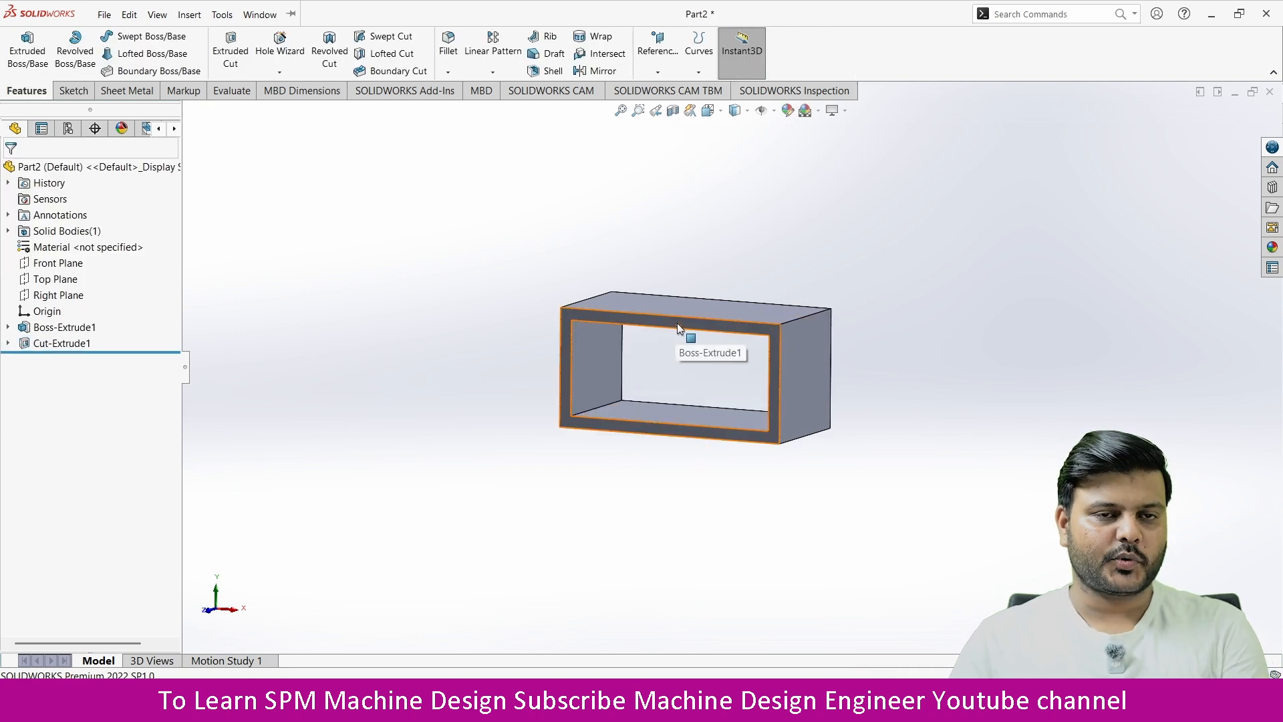
middle_drag(676, 407, 498, 283)
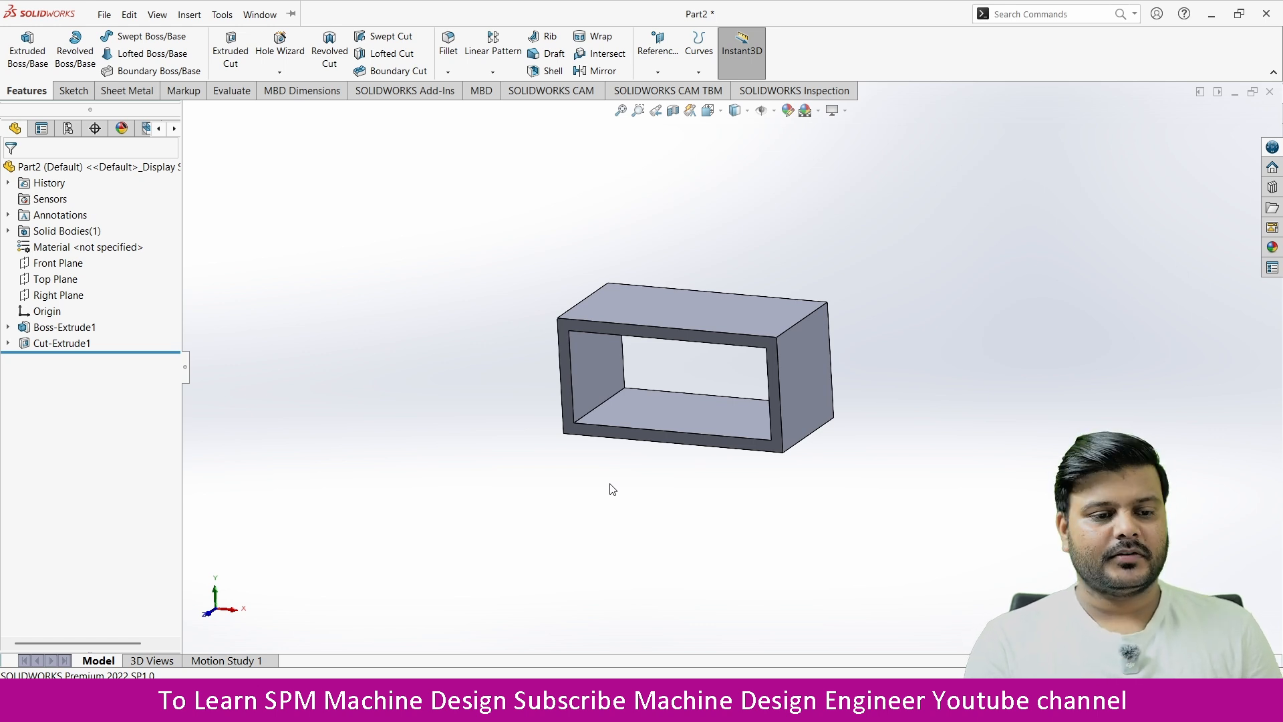
Step: Delete the through cut feature and its leftover offset sketch from the block
click(70, 91)
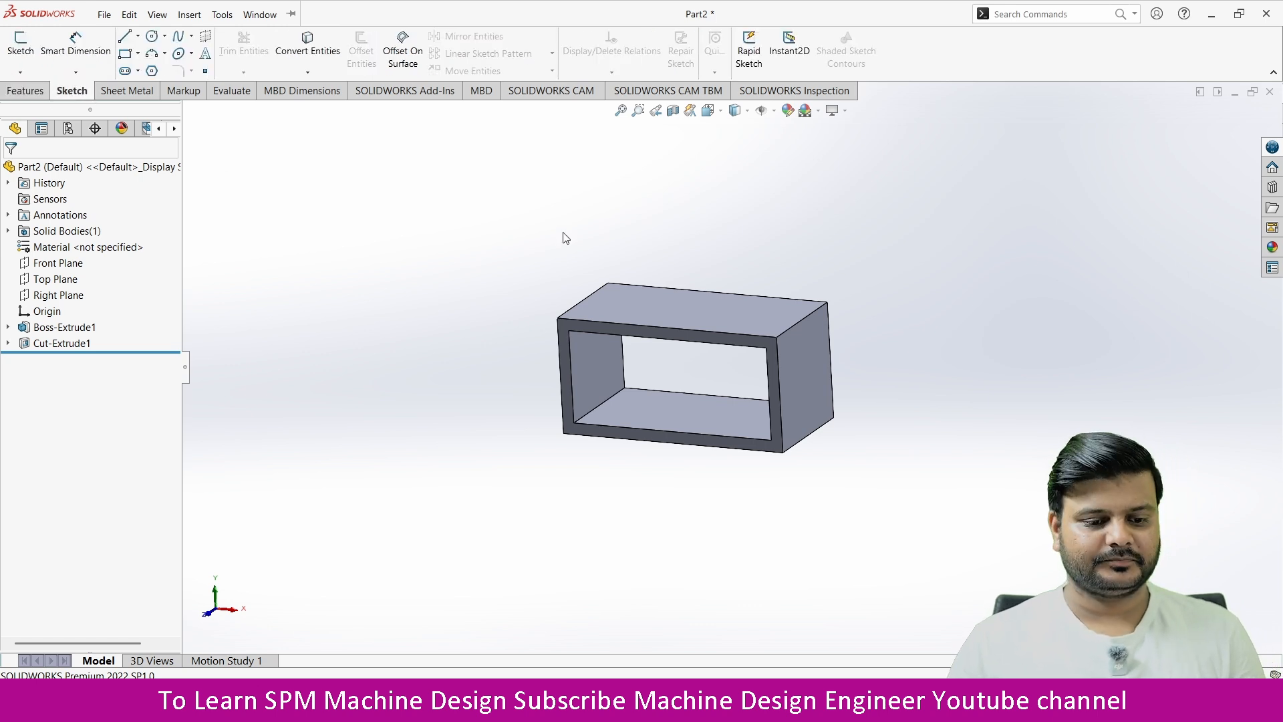
middle_drag(566, 239, 601, 382)
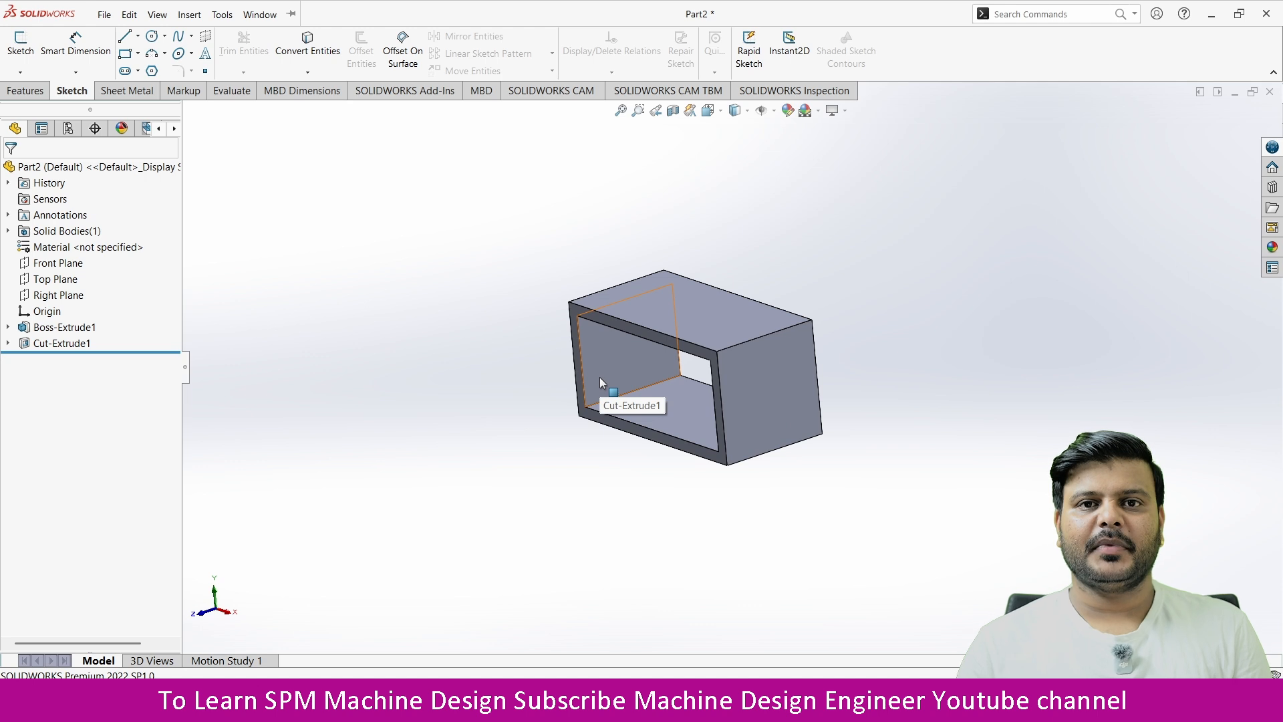
click(57, 344)
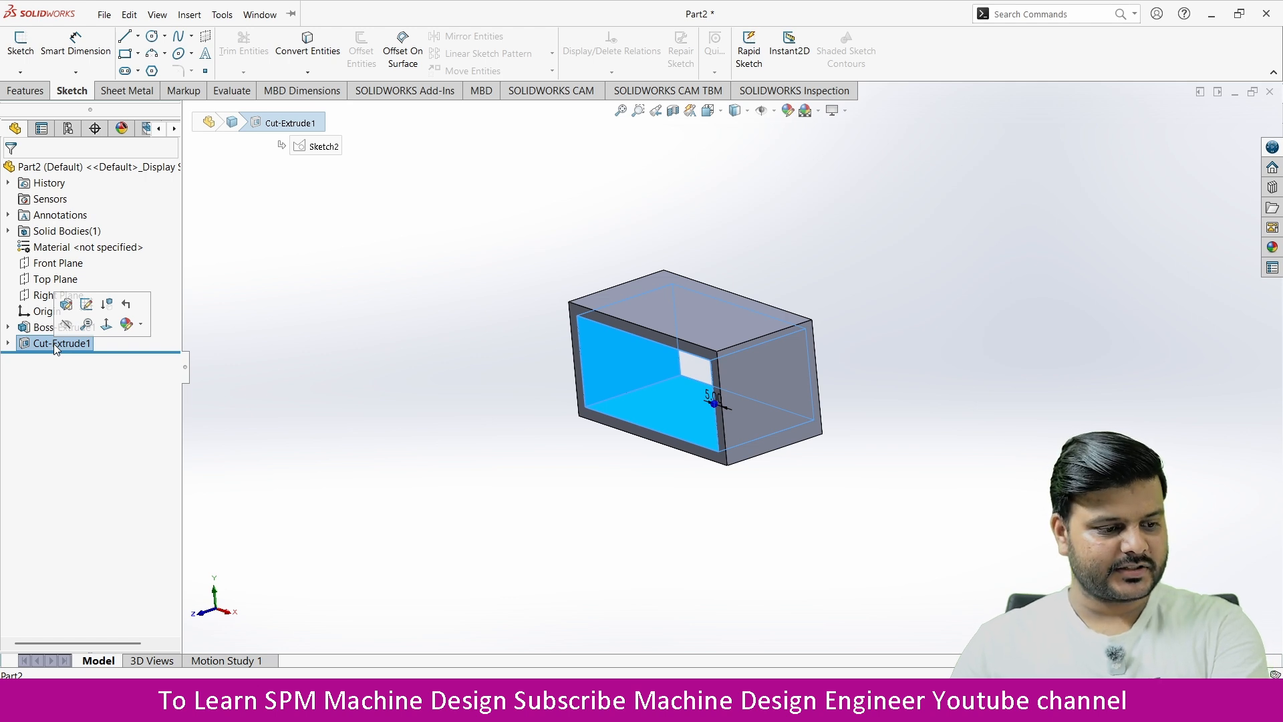
key(Delete)
click(736, 261)
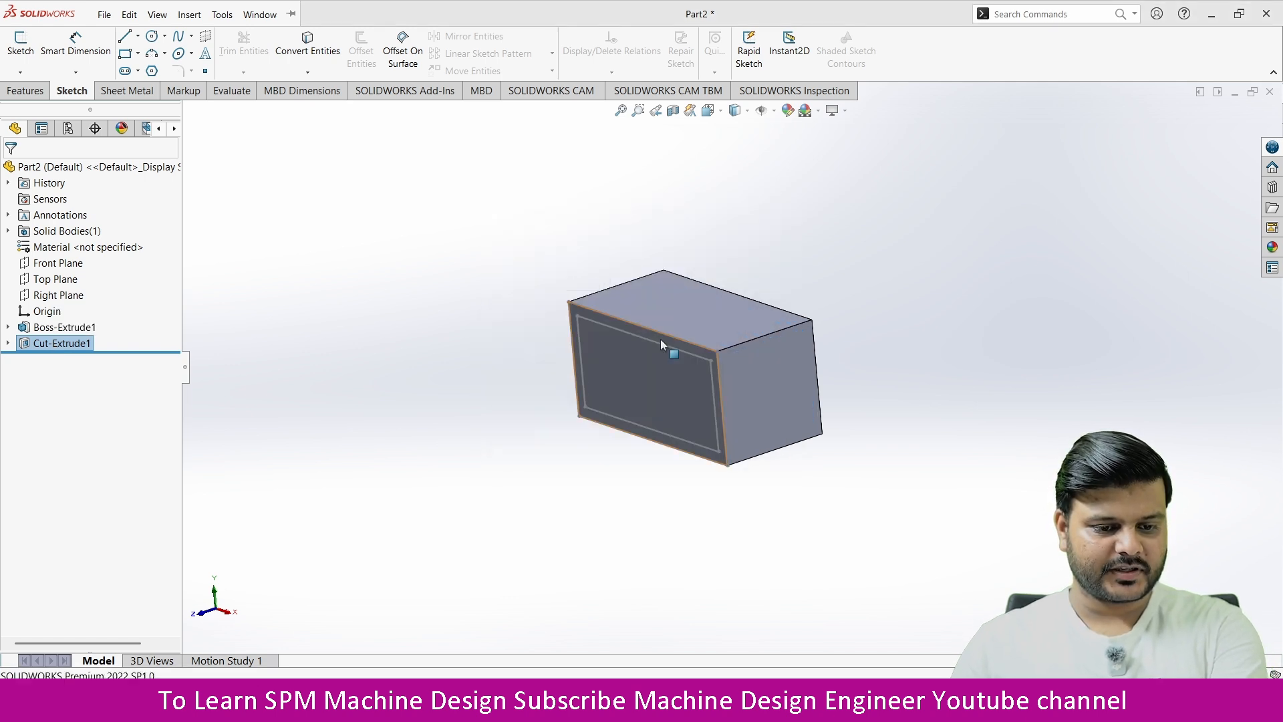
click(52, 346)
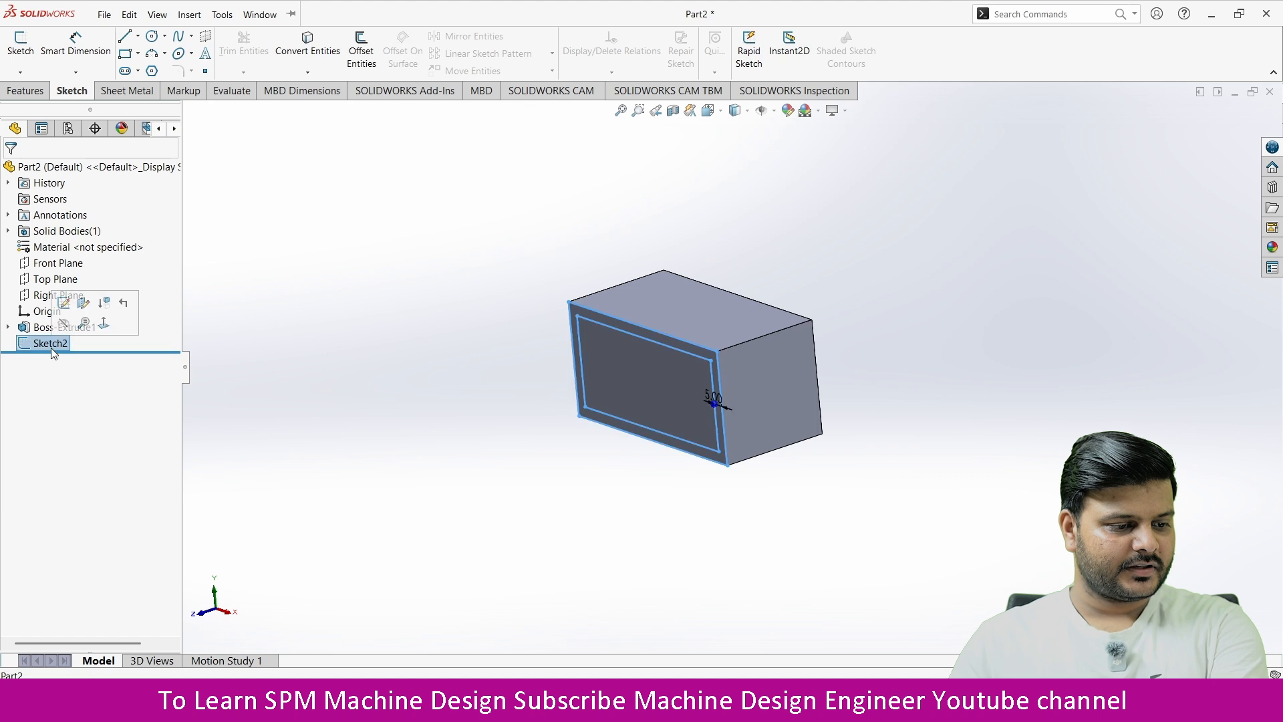
key(Delete)
click(738, 262)
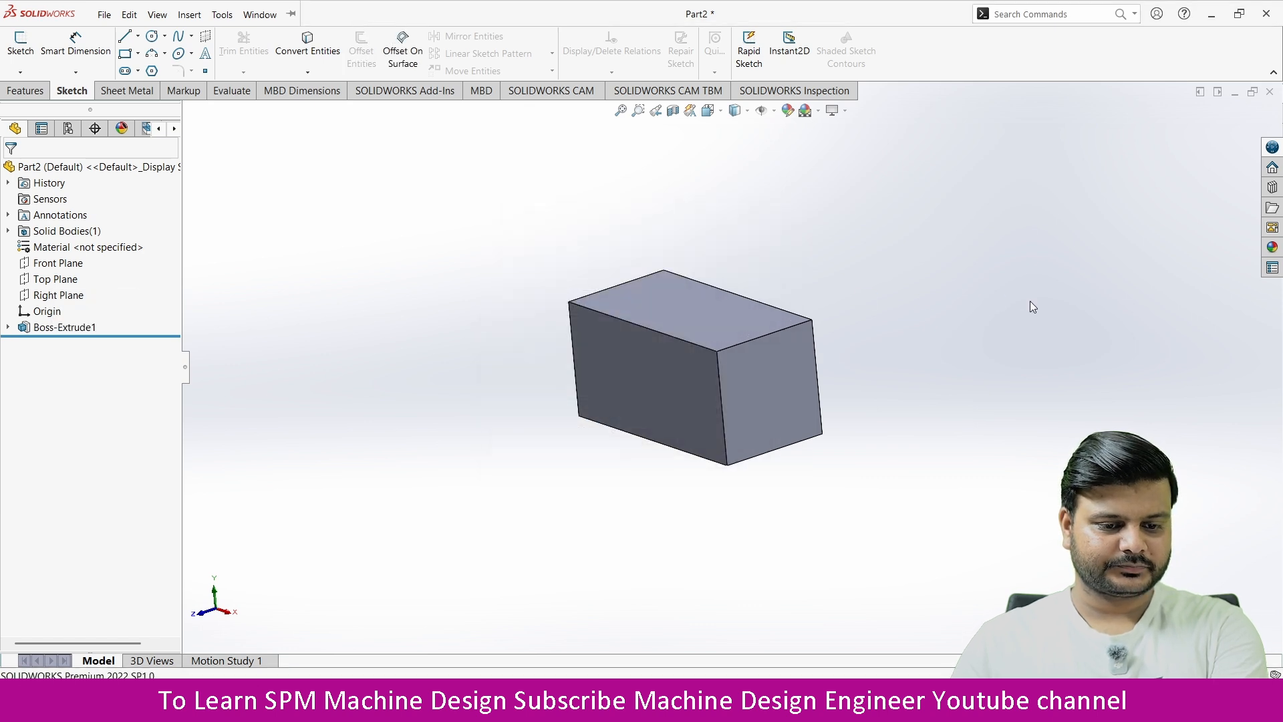
Step: Delete the block's extrude feature while keeping its rectangle sketch, and open that sketch for editing
click(118, 329)
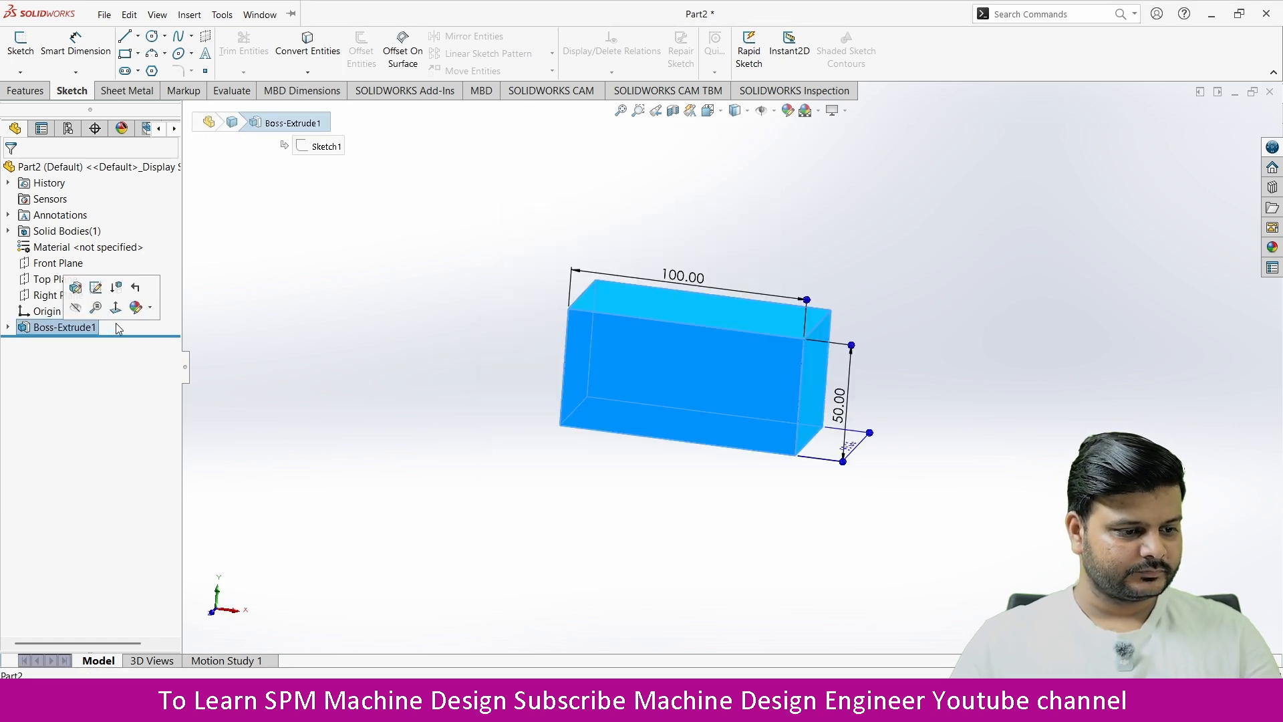
key(Delete)
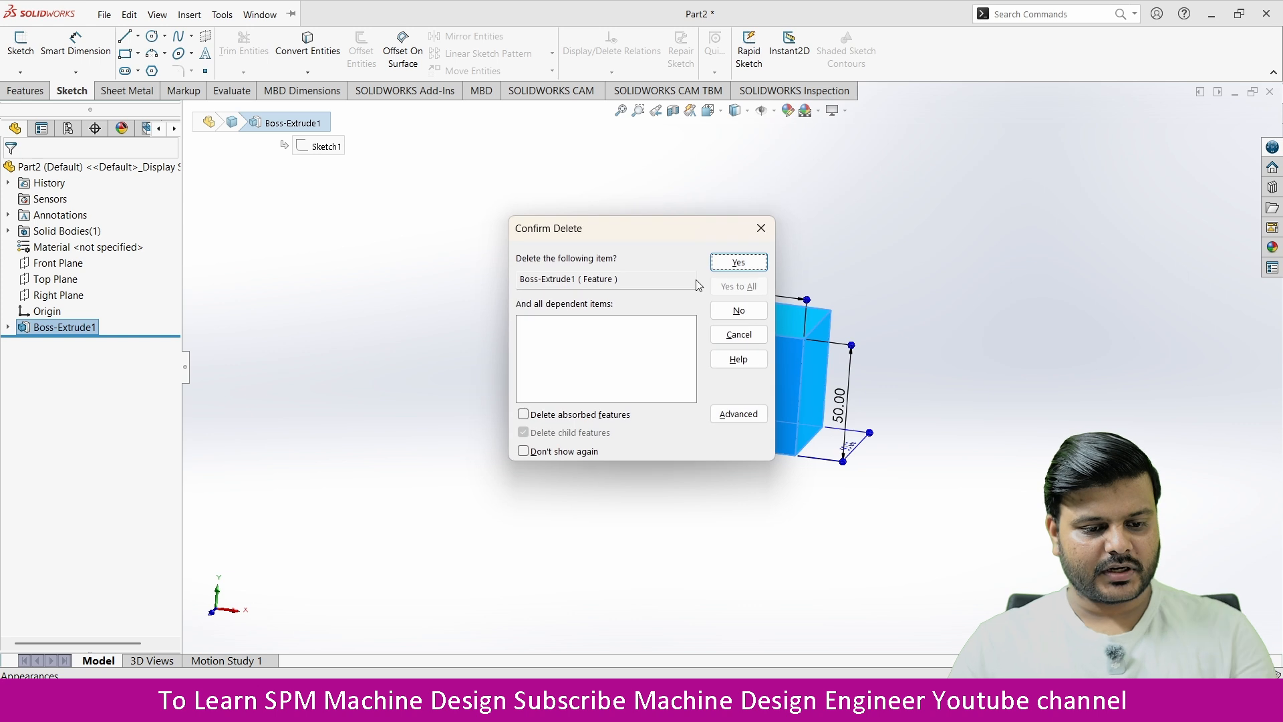
click(738, 262)
click(51, 312)
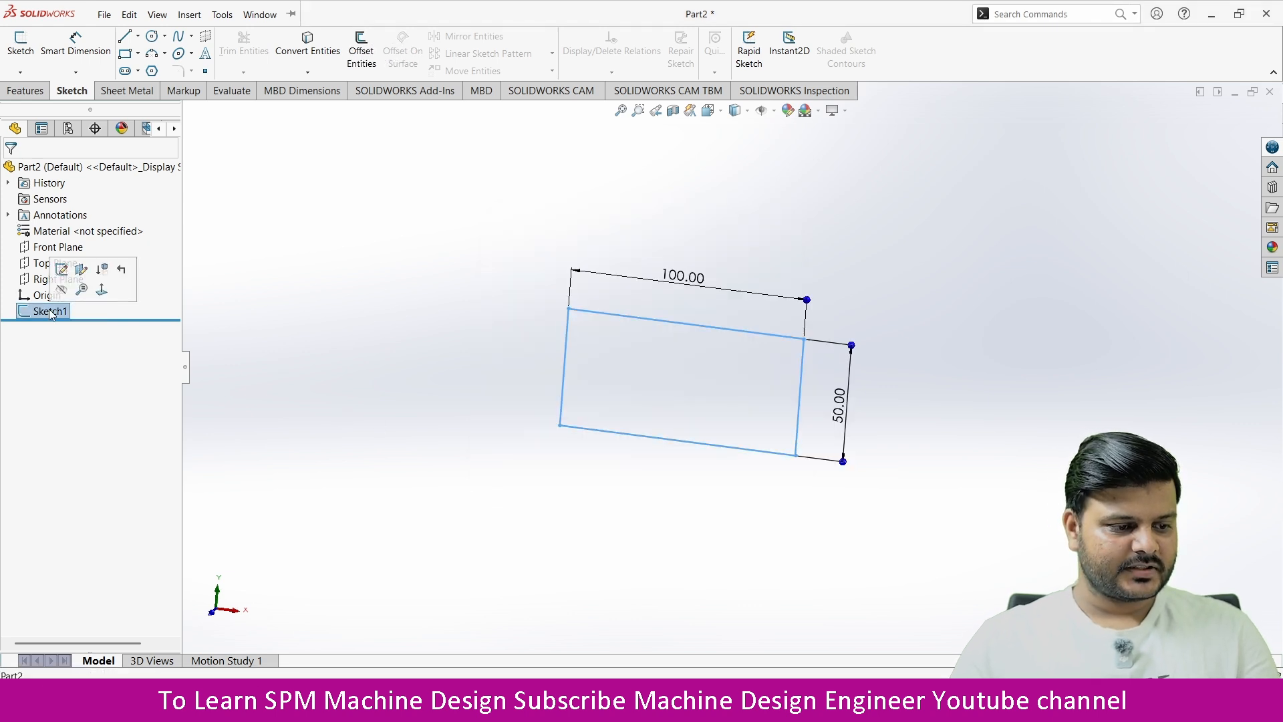
click(61, 269)
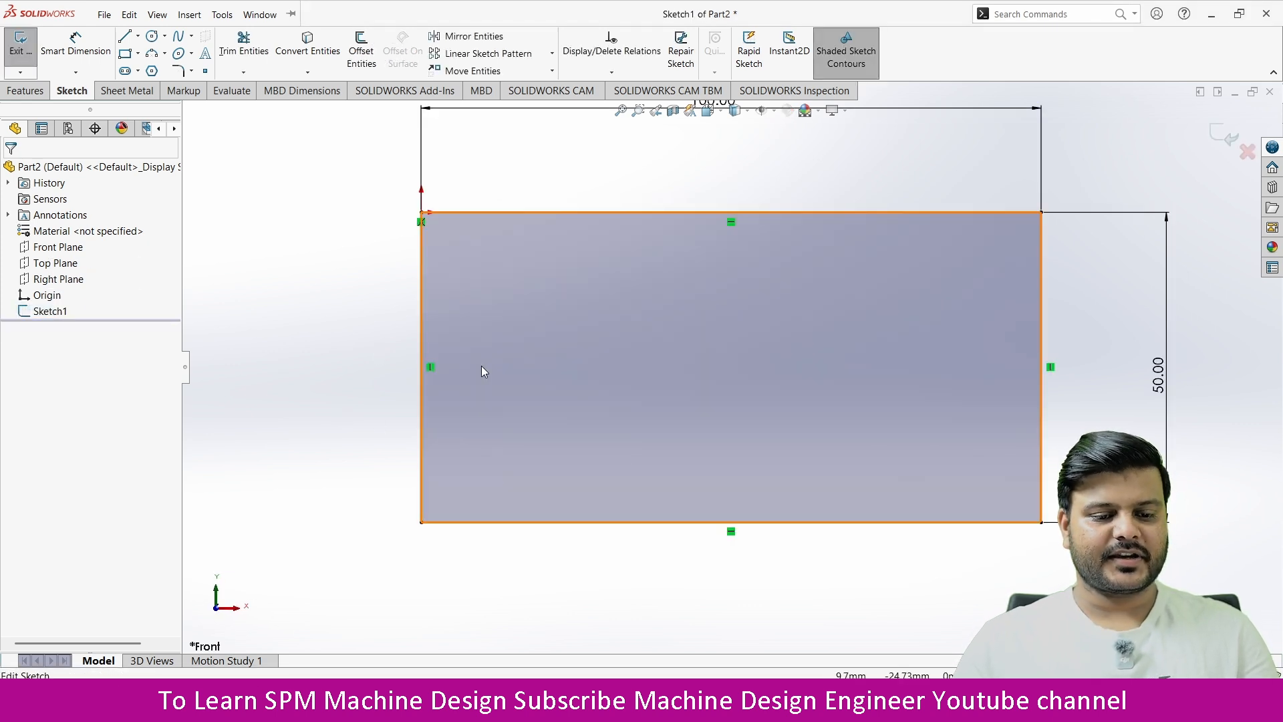
scroll(602, 496, up, 2)
scroll(372, 463, up, 3)
scroll(1029, 401, down, 1)
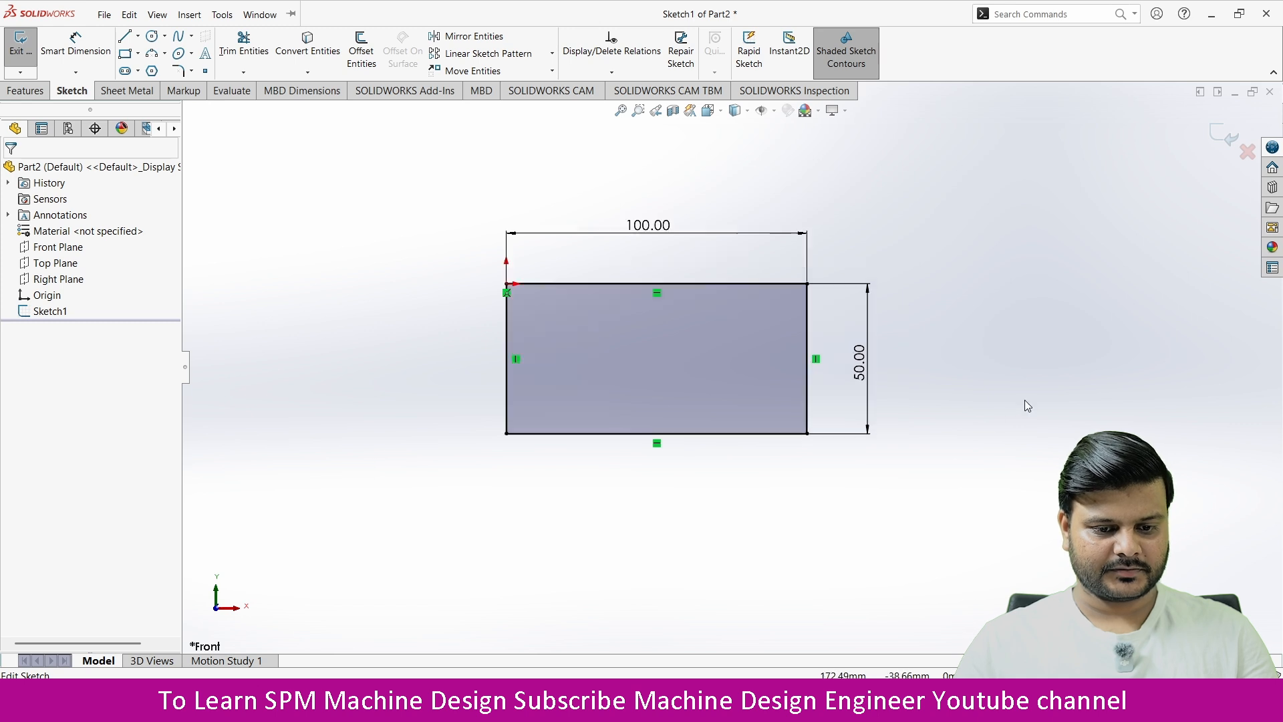
Step: Mirror the rectangle's top, bottom and left lines about its right vertical line with Copy enabled, and select the shared line
mouse_move(956, 185)
mouse_down()
mouse_move(877, 283)
mouse_move(470, 506)
mouse_move(424, 515)
mouse_up()
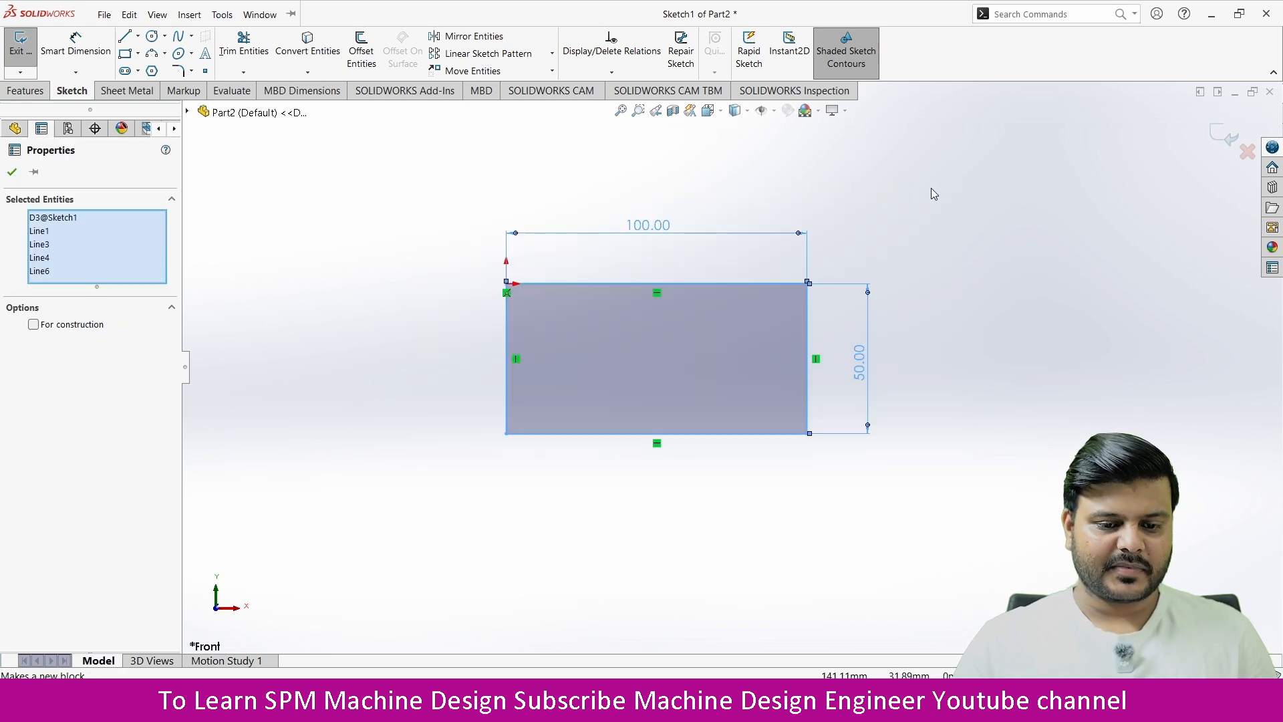
drag(932, 188, 415, 507)
drag(405, 194, 933, 545)
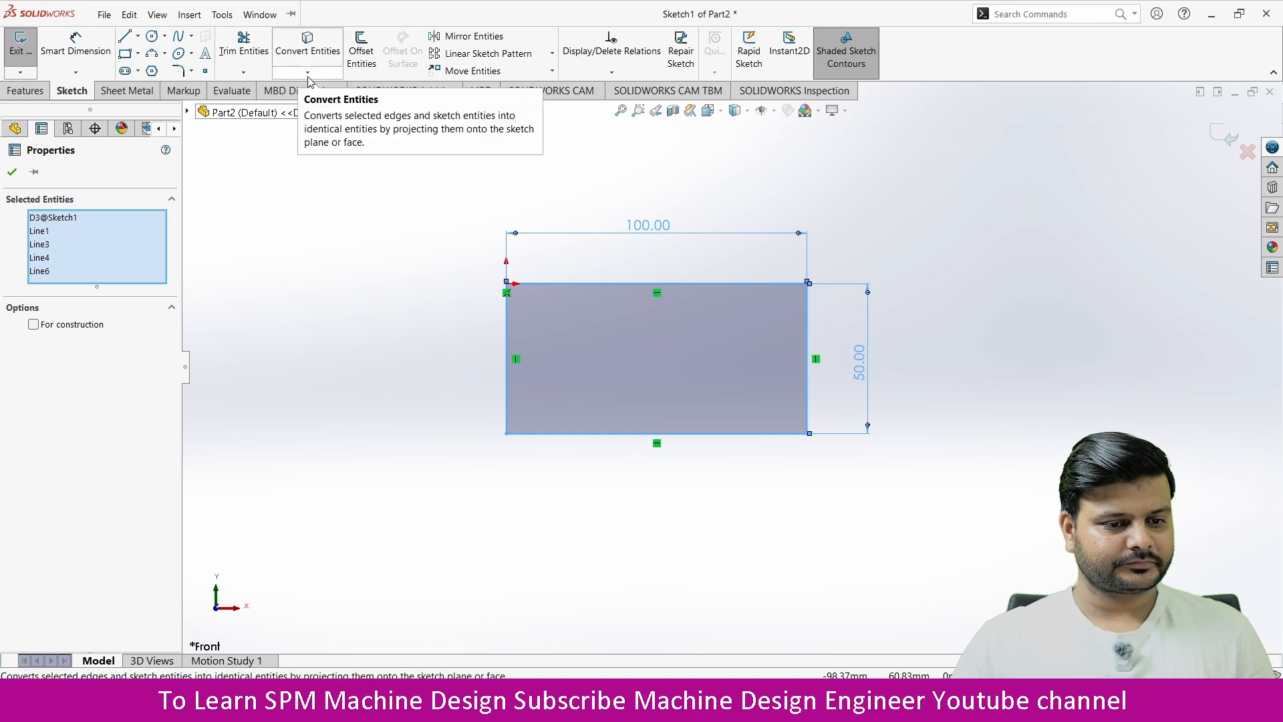
click(473, 39)
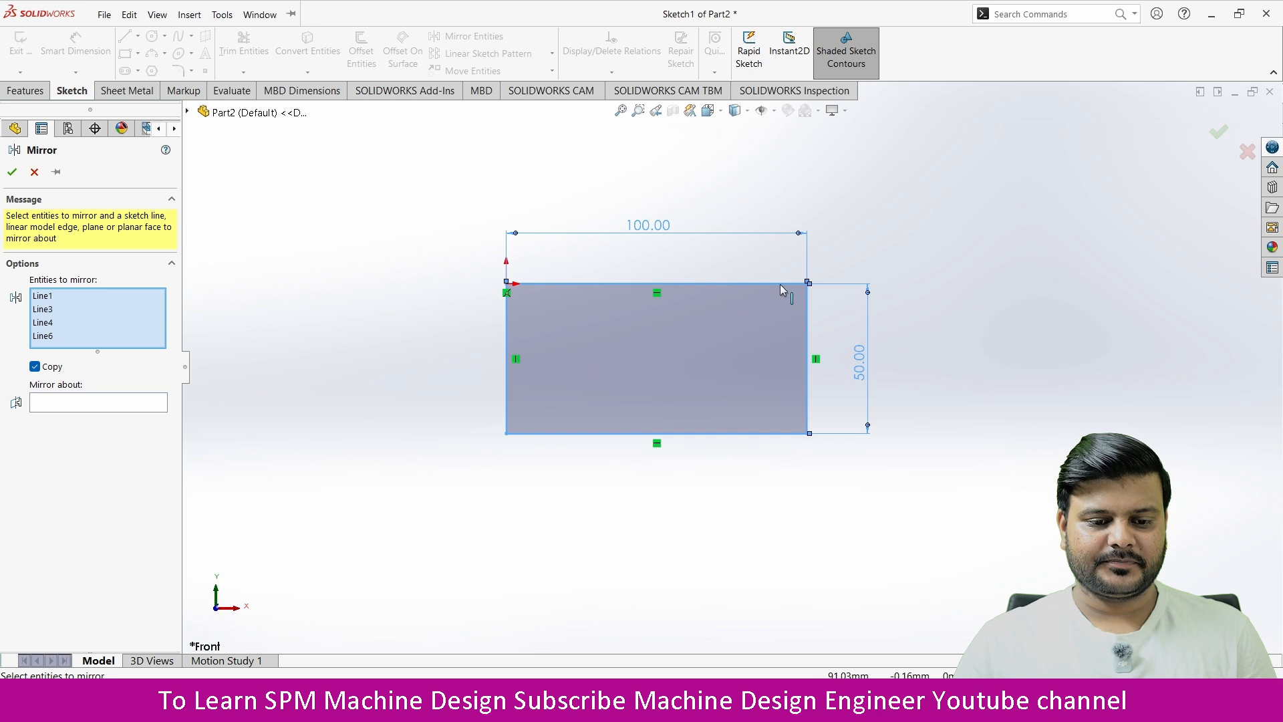
click(808, 313)
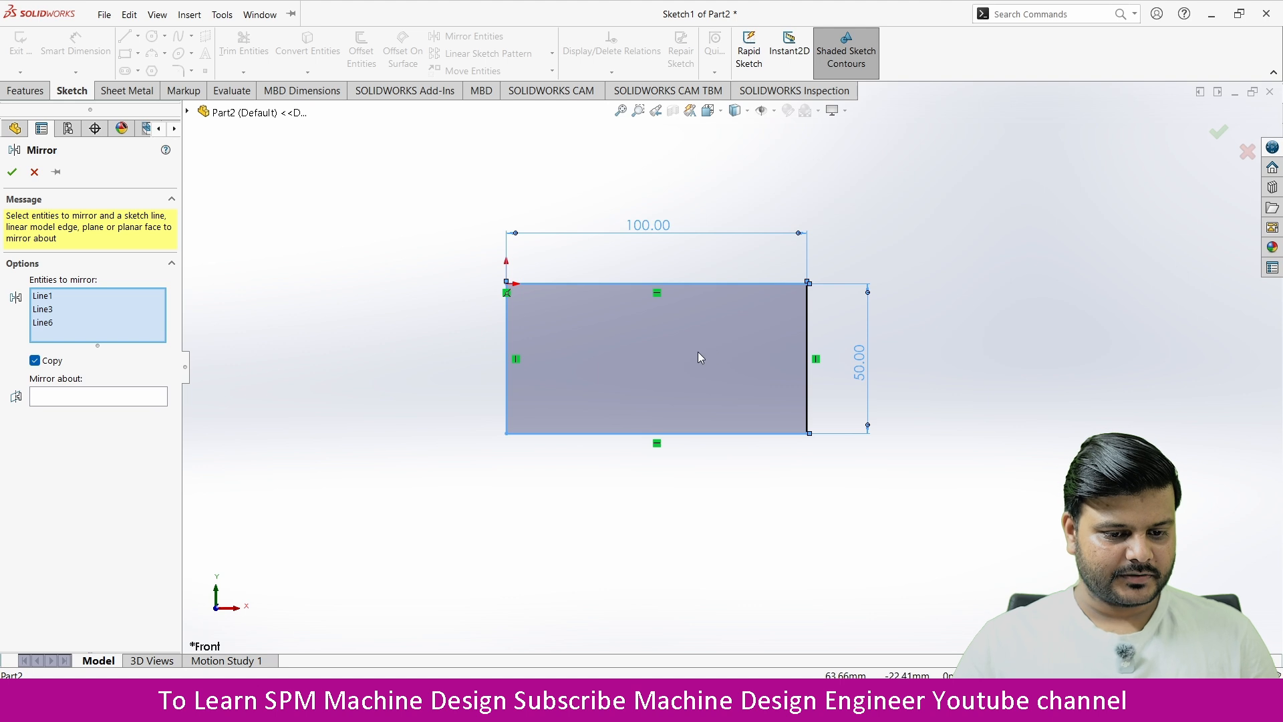
click(88, 398)
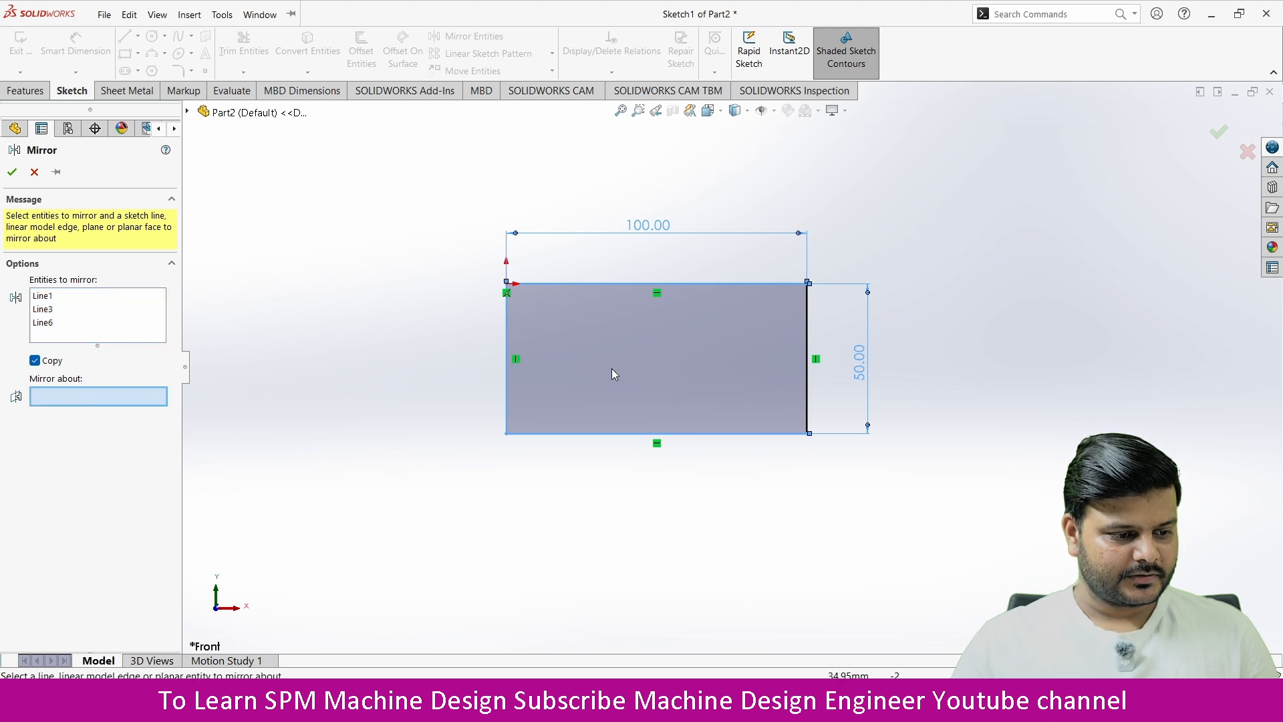
click(810, 317)
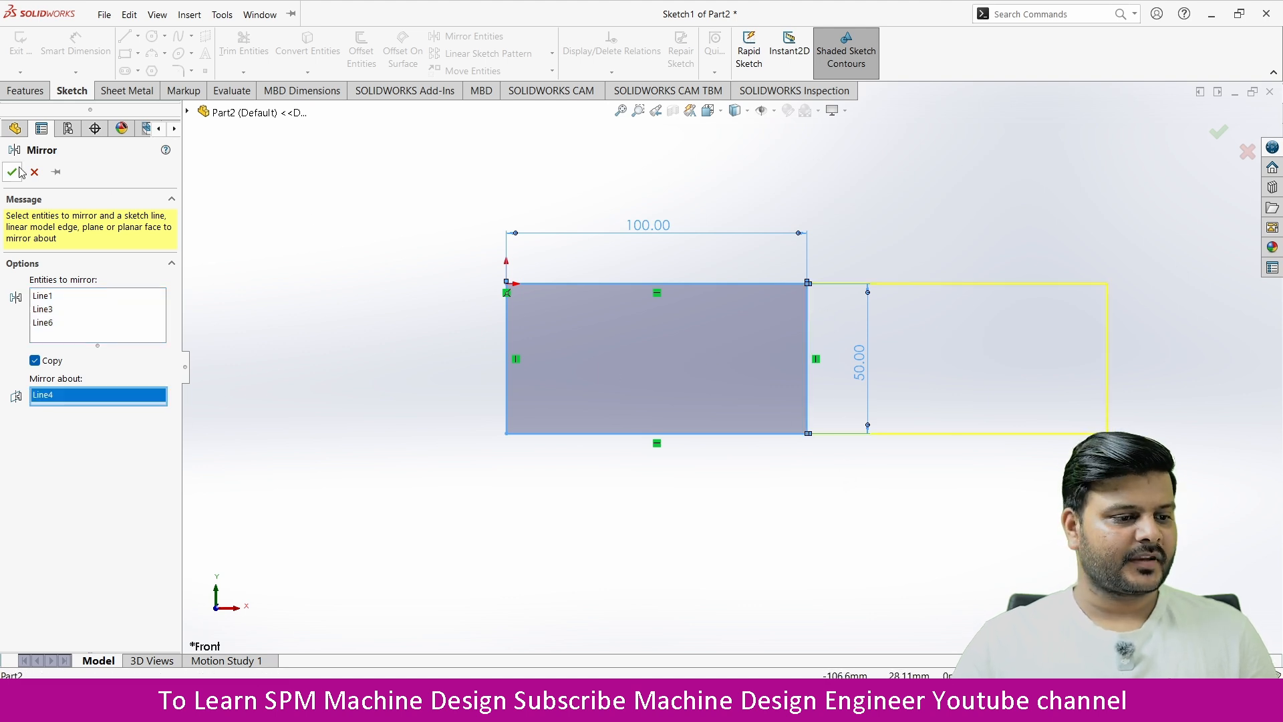
key(Return)
scroll(534, 415, up, 3)
scroll(1029, 379, down, 3)
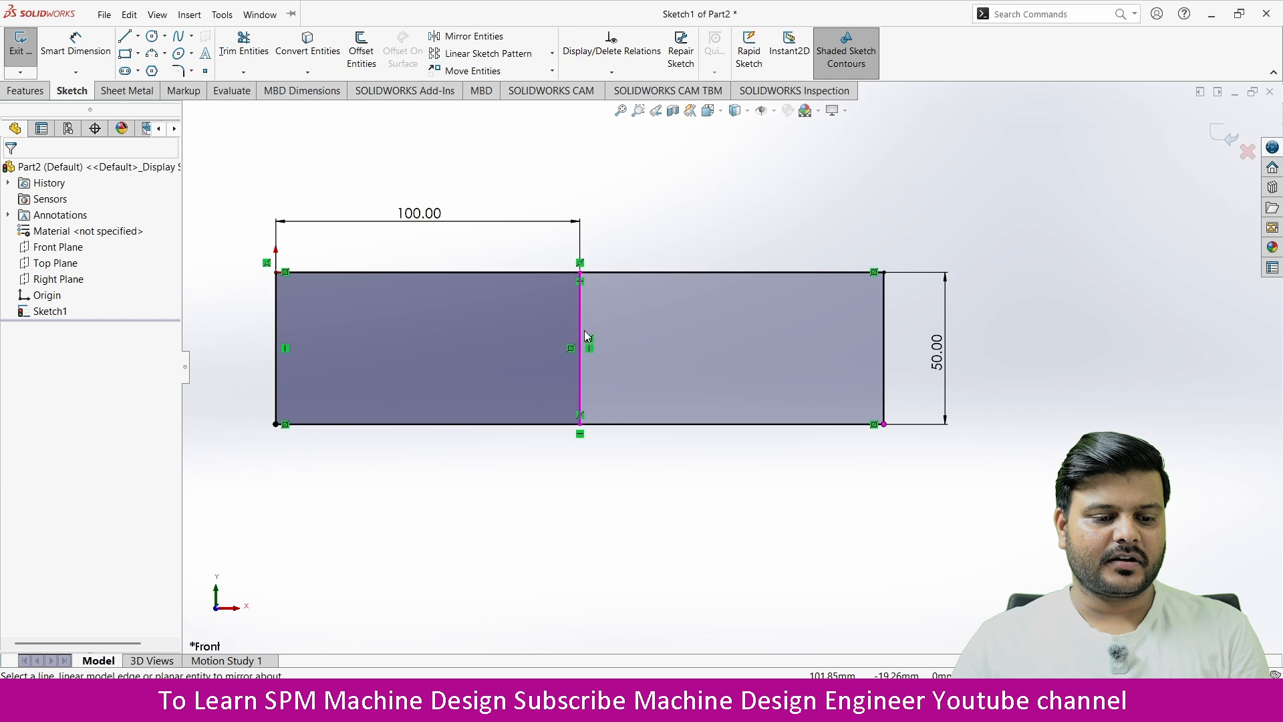
click(582, 311)
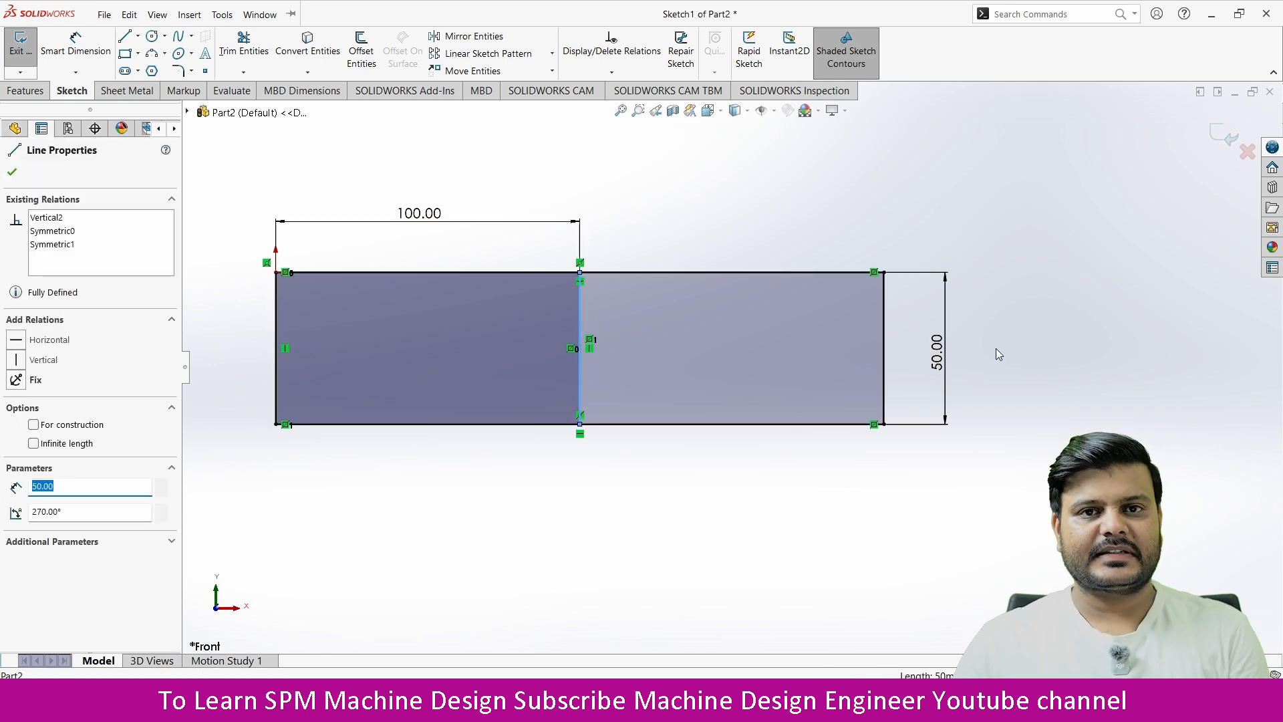
key(z)
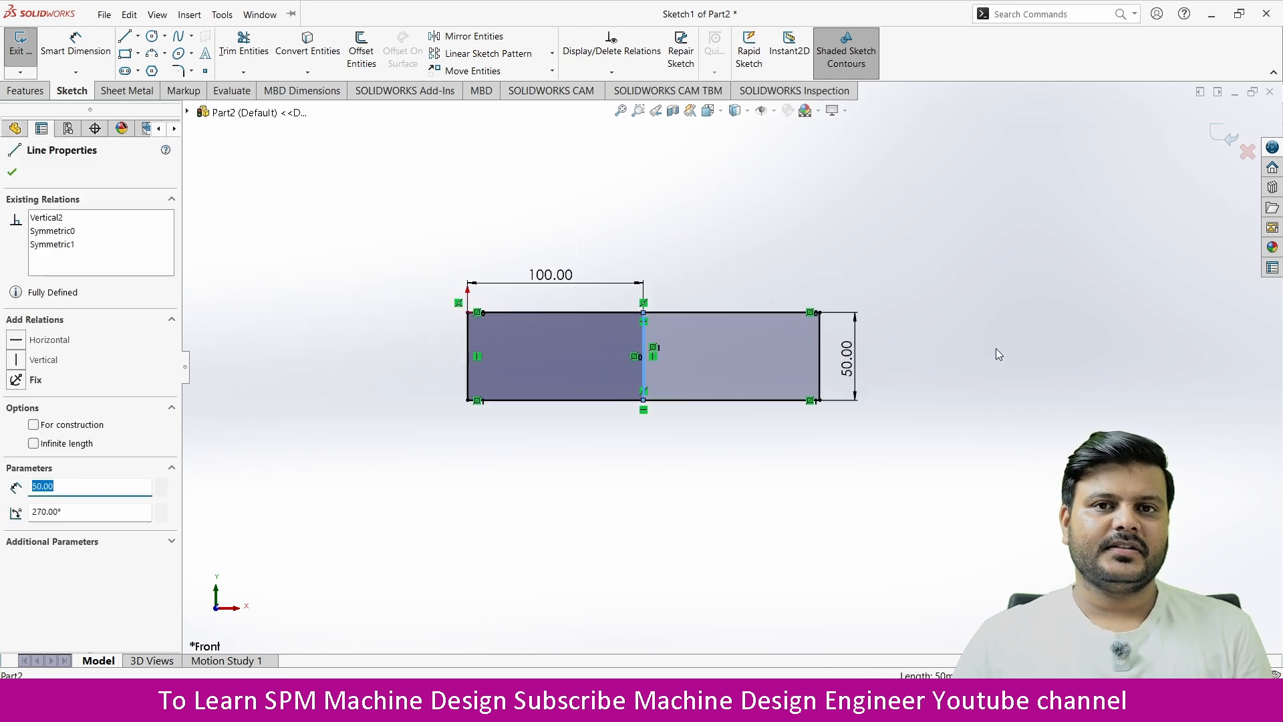